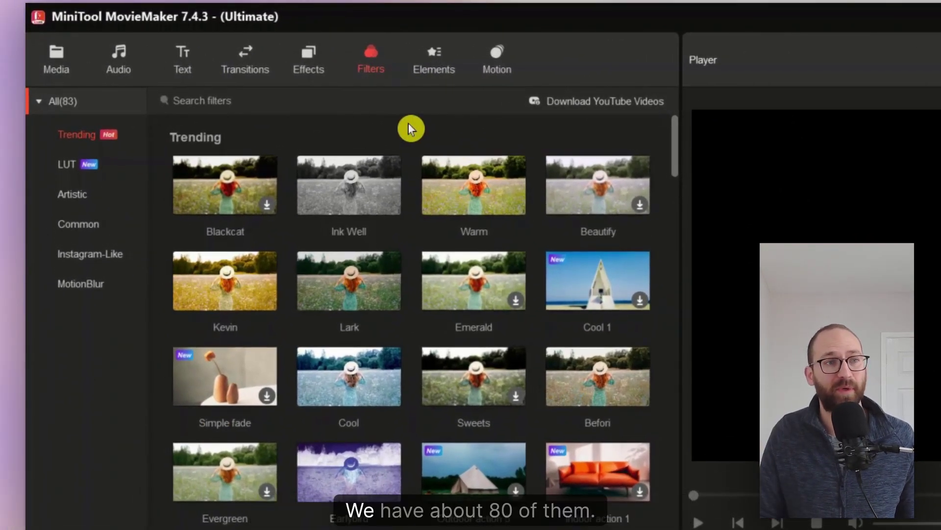
Browse the Audio, Transitions, Effects and Elements libraries, ending on the 32 Motion presets.
{"action": "left_click", "coordinate": [118, 60]}
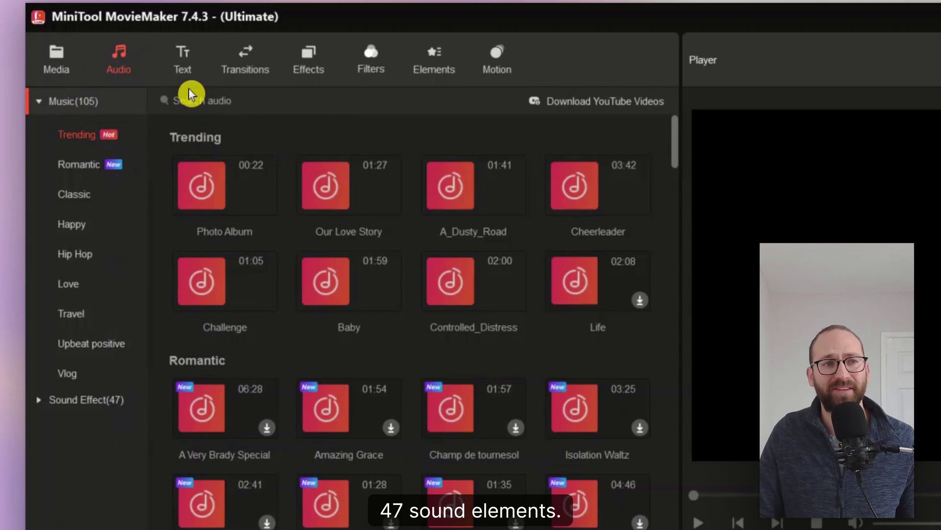
{"action": "left_click", "coordinate": [243, 63]}
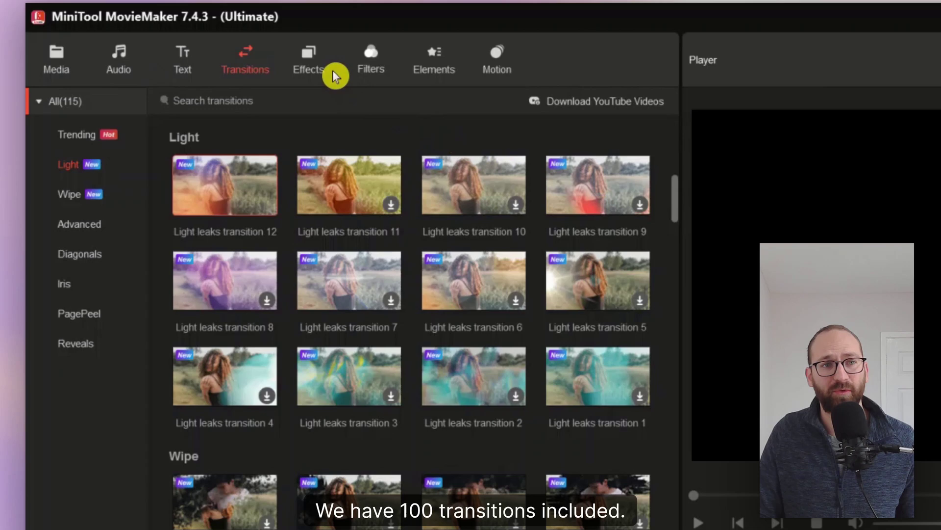
{"action": "left_click", "coordinate": [306, 53]}
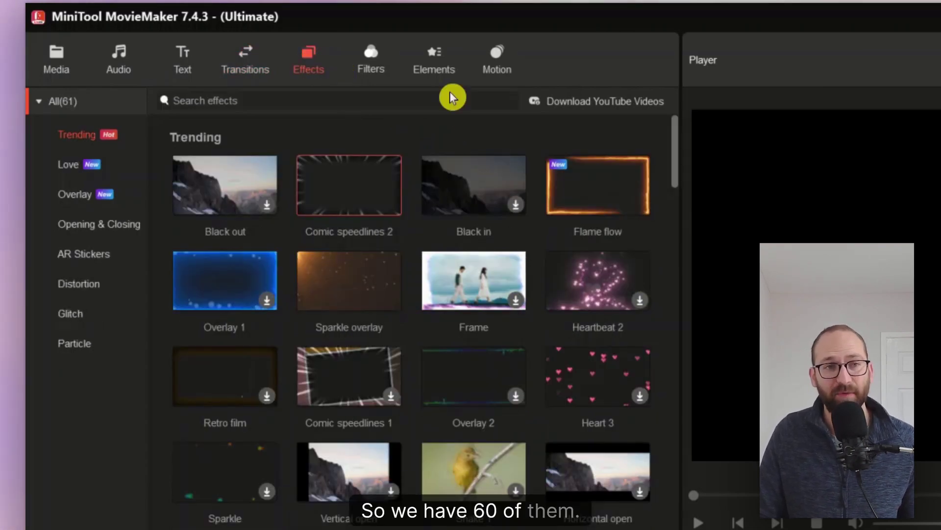
{"action": "left_click", "coordinate": [434, 57]}
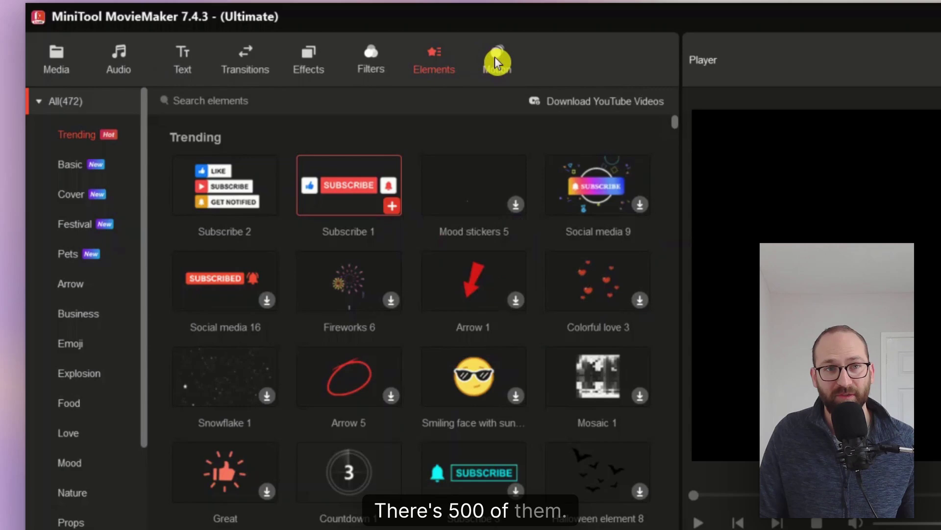
{"action": "left_click", "coordinate": [545, 58]}
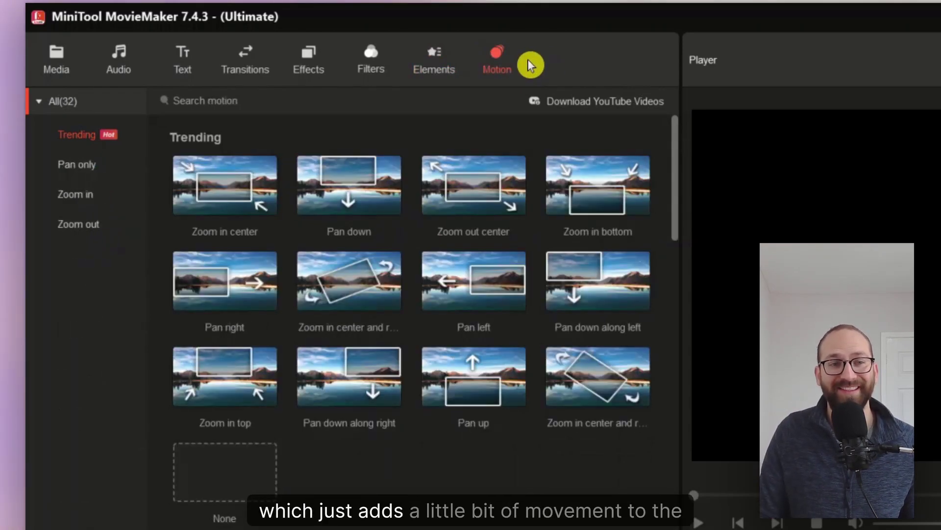
{"action": "mouse_move", "coordinate": [353, 179]}
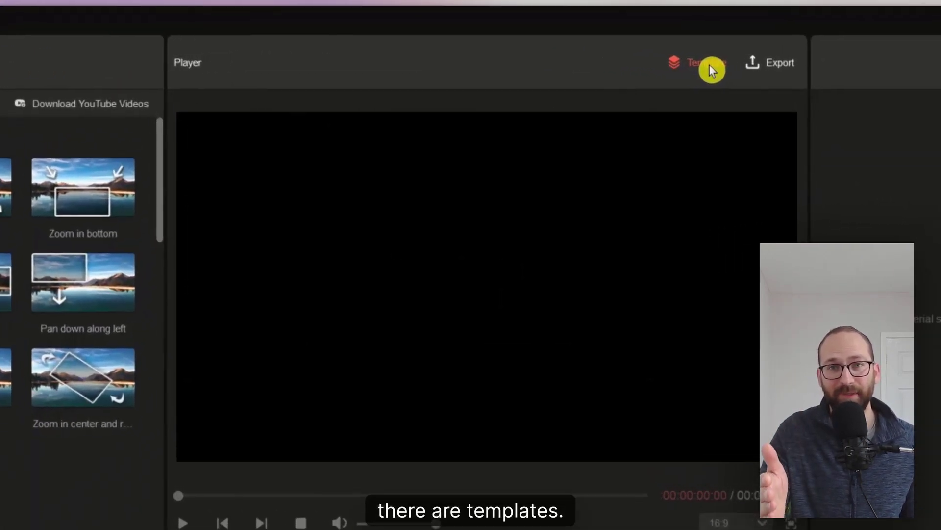
{"action": "left_click", "coordinate": [709, 65]}
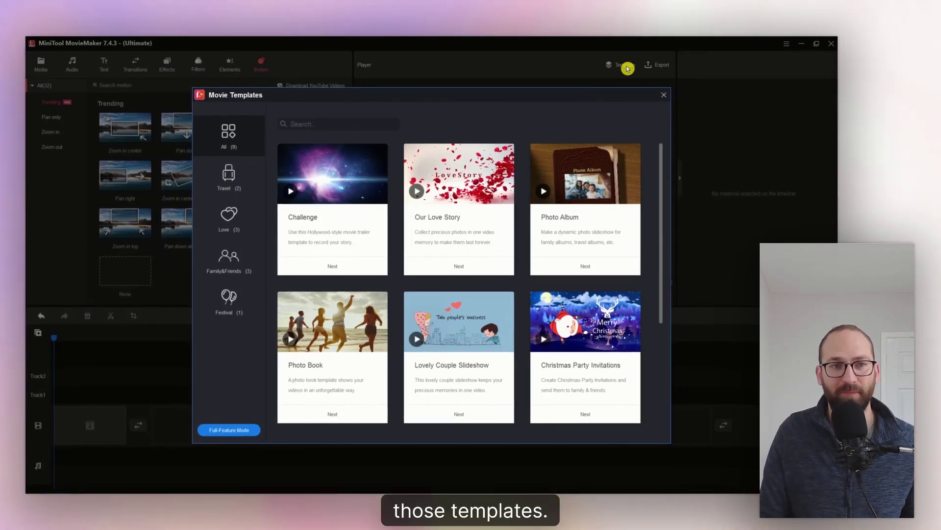
{"action": "scroll", "coordinate": [504, 319], "scroll_direction": "down", "scroll_amount": 3}
{"action": "scroll", "coordinate": [504, 295], "scroll_direction": "up", "scroll_amount": 3}
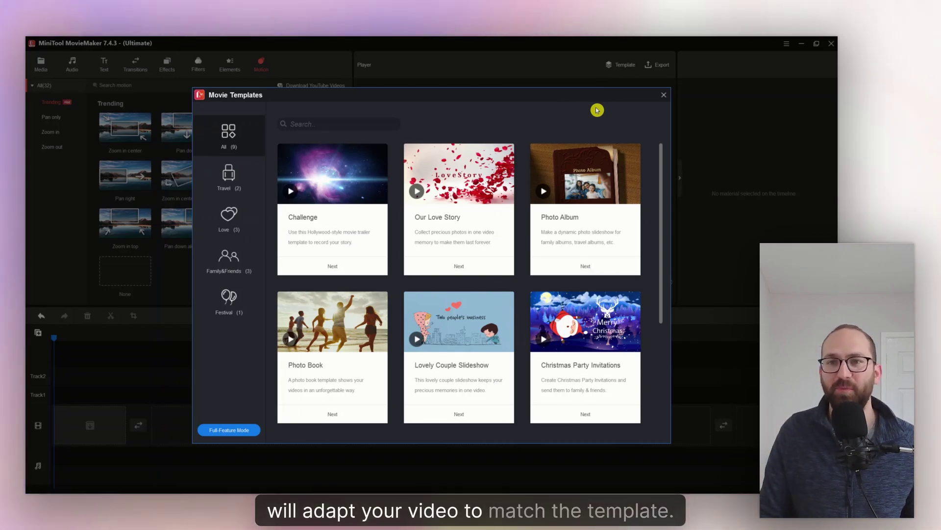
{"action": "left_click", "coordinate": [664, 97]}
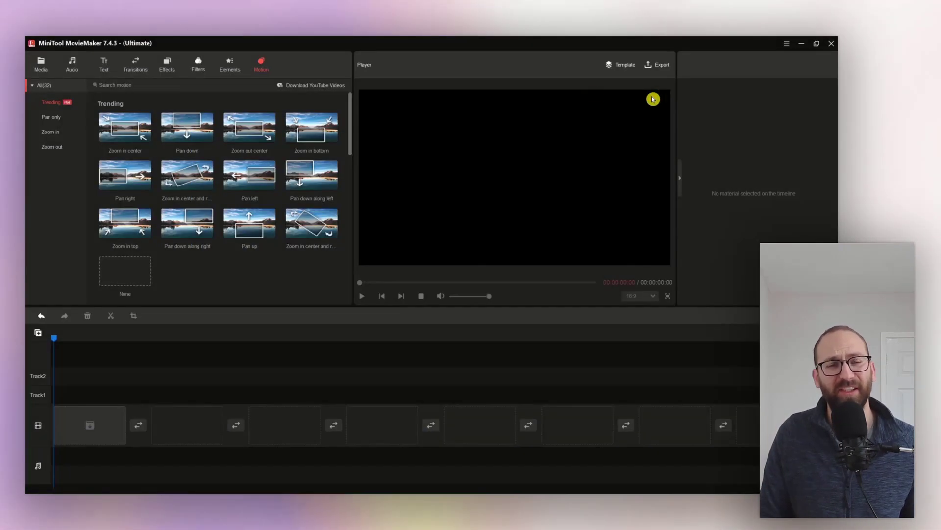
Import the 'Write PhD thesis in 2…' video from Downloads into the media album.
{"action": "left_click", "coordinate": [42, 65]}
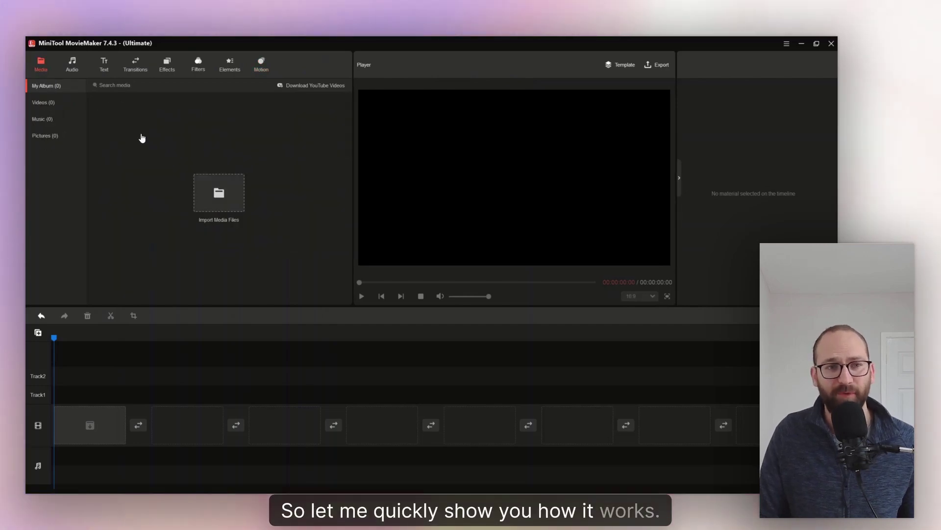
{"action": "left_click", "coordinate": [158, 149]}
{"action": "left_click", "coordinate": [158, 149]}
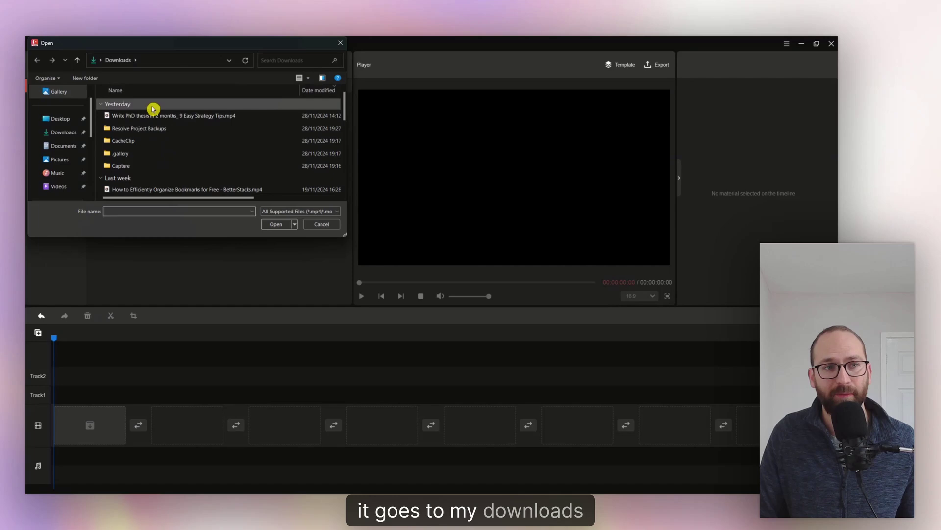
{"action": "double_click", "coordinate": [153, 117]}
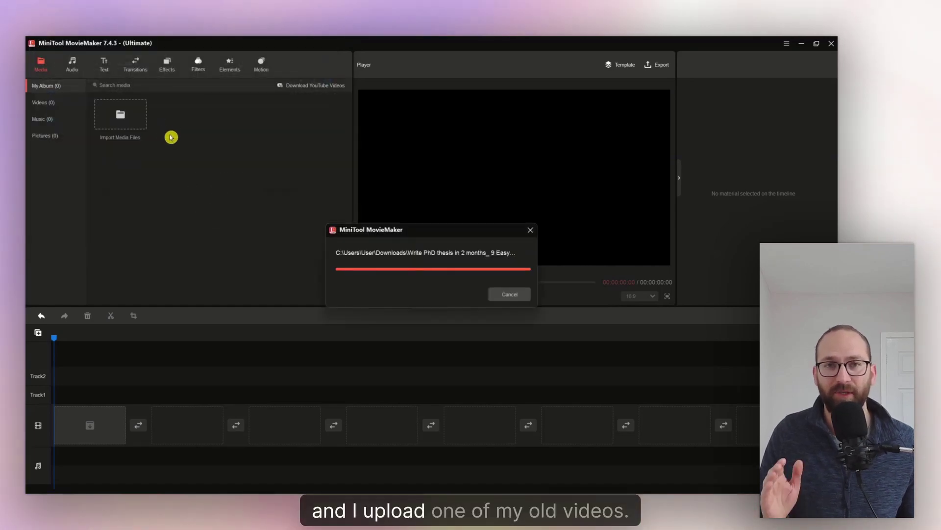
{"action": "mouse_move", "coordinate": [194, 134]}
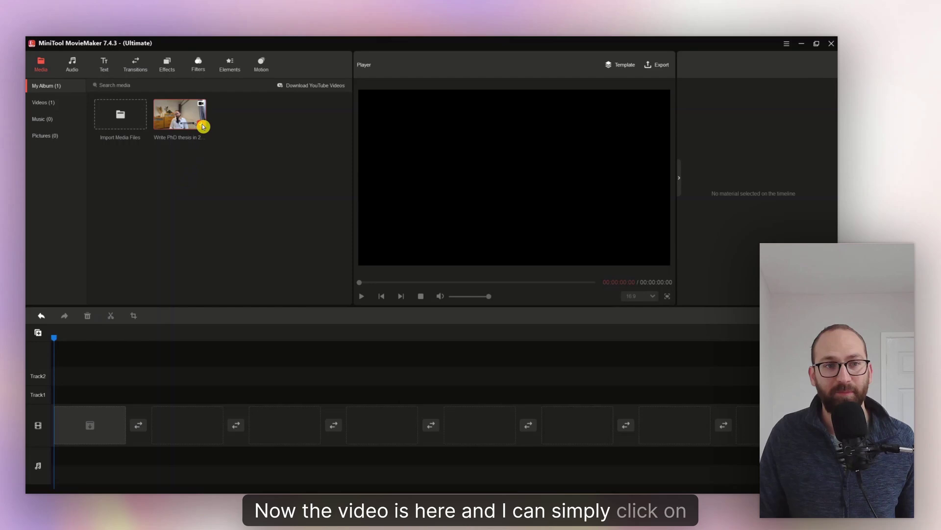
Add the PhD thesis video to the main track and return the playhead to its start.
{"action": "left_click", "coordinate": [202, 125]}
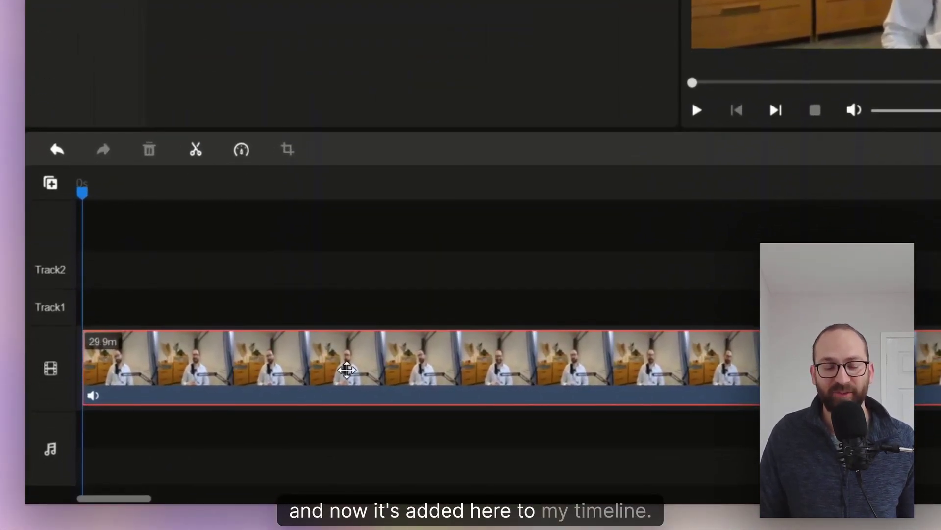
{"action": "left_click", "coordinate": [95, 359]}
{"action": "left_click", "coordinate": [405, 370]}
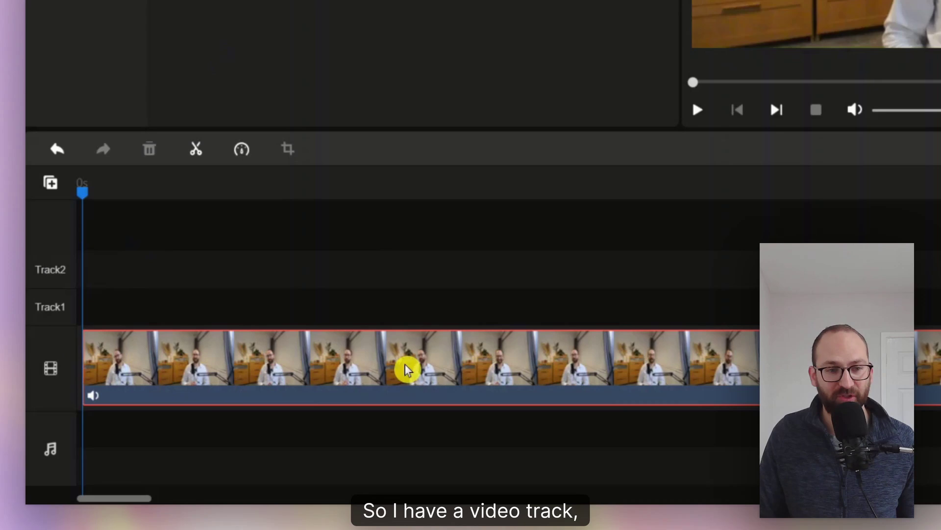
{"action": "left_click", "coordinate": [96, 401]}
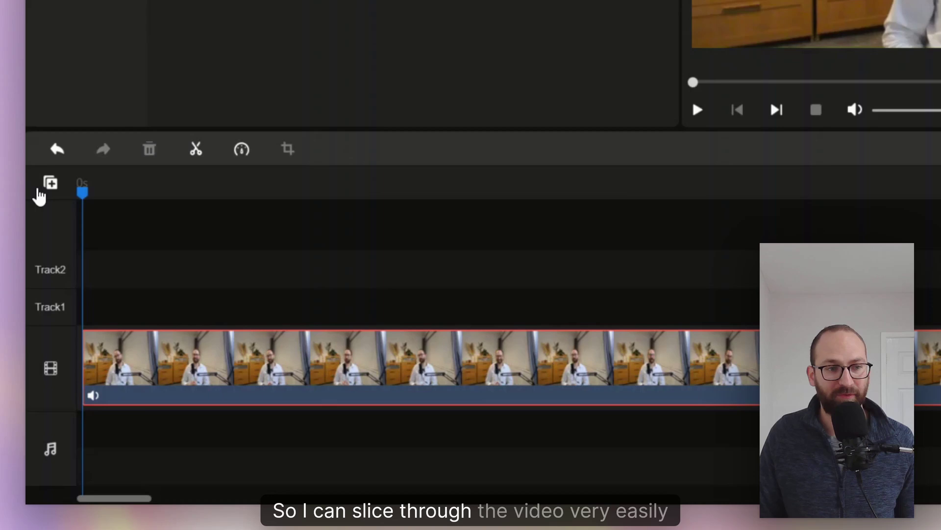
{"action": "left_click", "coordinate": [83, 192]}
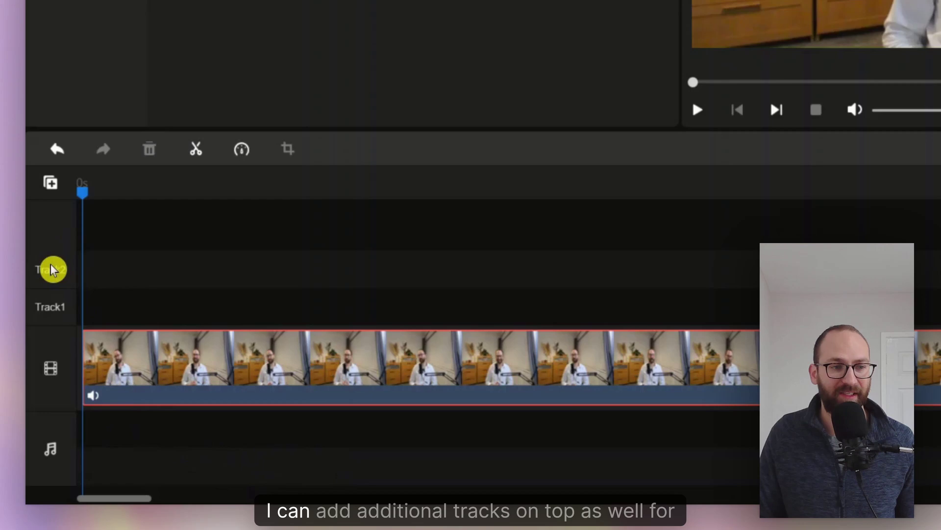
{"action": "left_click", "coordinate": [53, 185]}
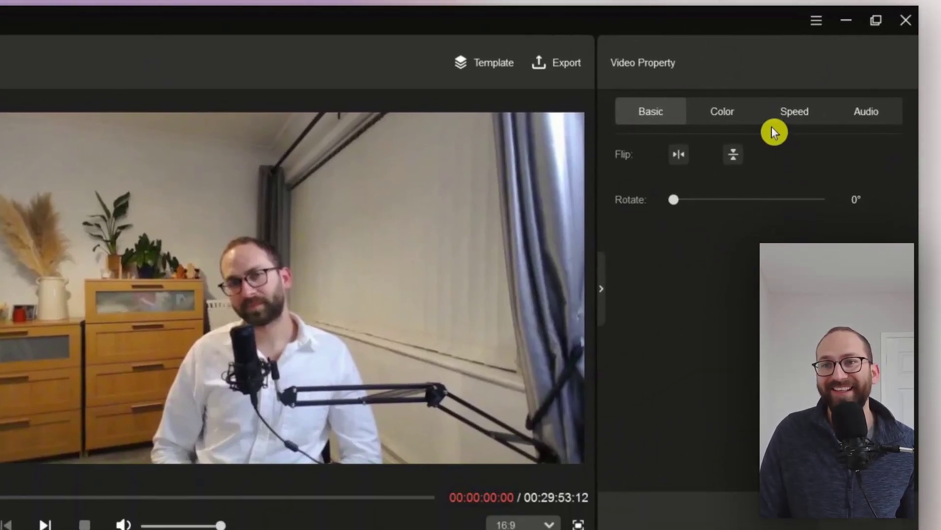
Review the clip's Color, Speed and Audio property settings.
{"action": "left_click", "coordinate": [720, 116]}
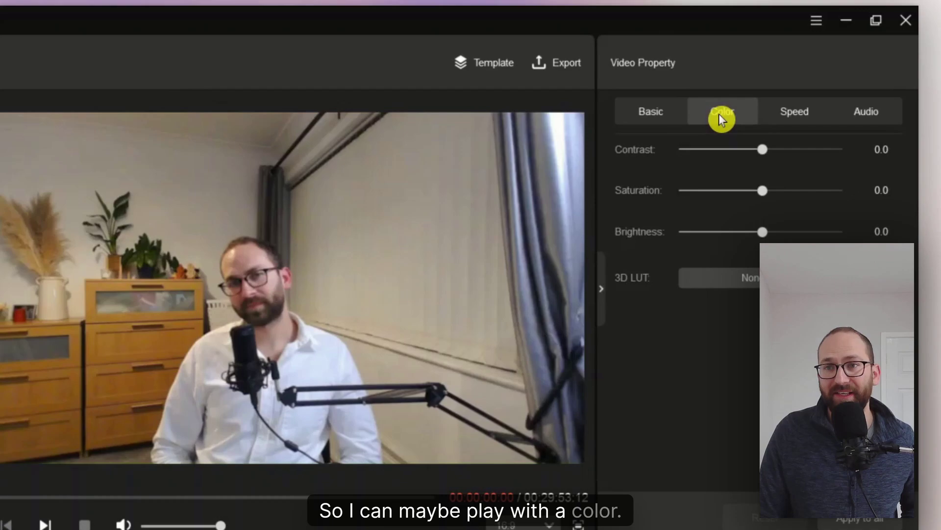
{"action": "left_click", "coordinate": [795, 118]}
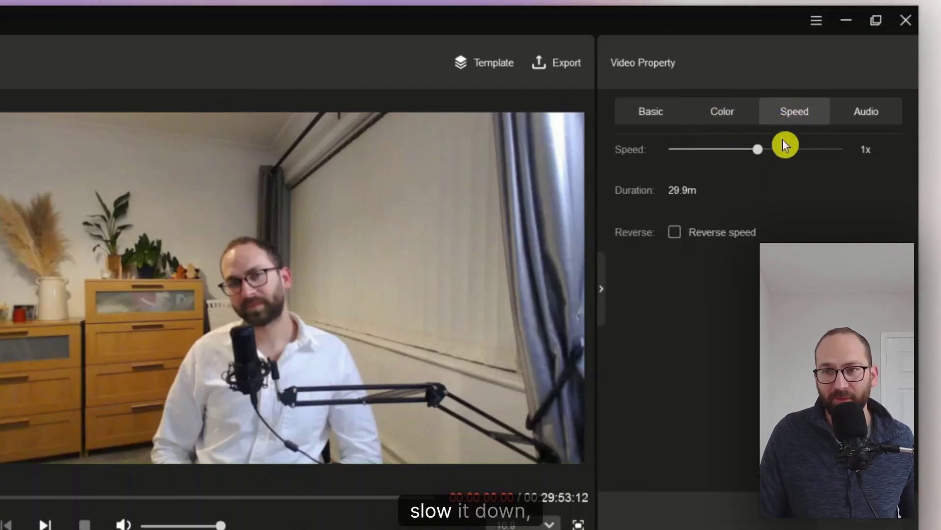
{"action": "left_click", "coordinate": [864, 116]}
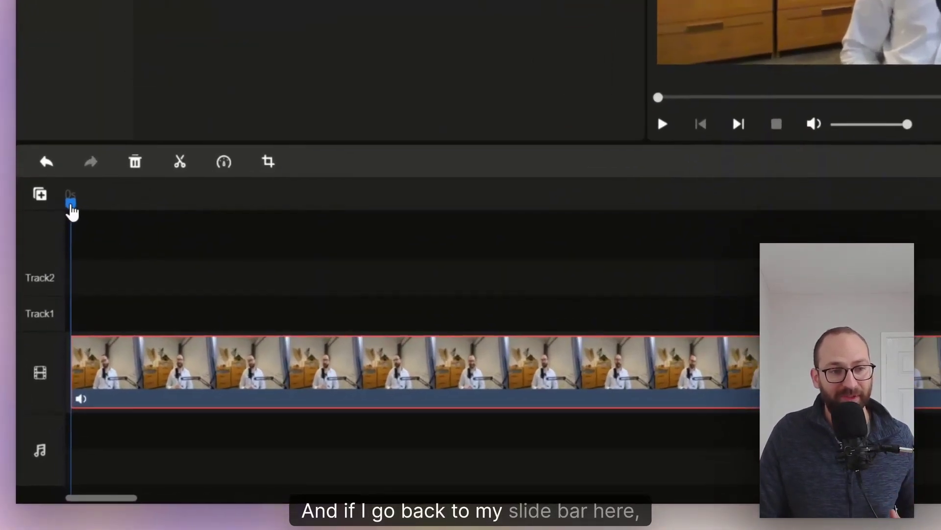
Cut the timeline video into two clips at the 9-second mark.
{"action": "left_click_drag", "start_coordinate": [54, 337], "coordinate": [133, 345]}
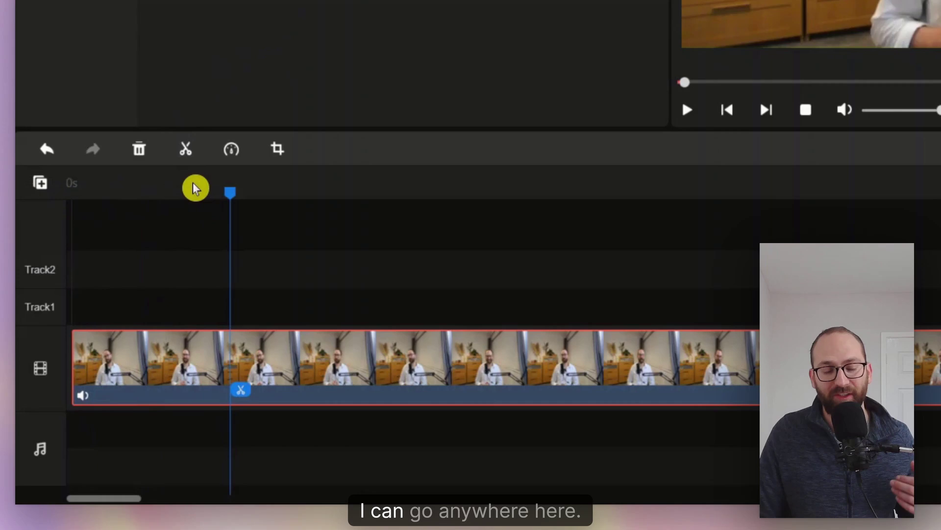
{"action": "left_click", "coordinate": [188, 150]}
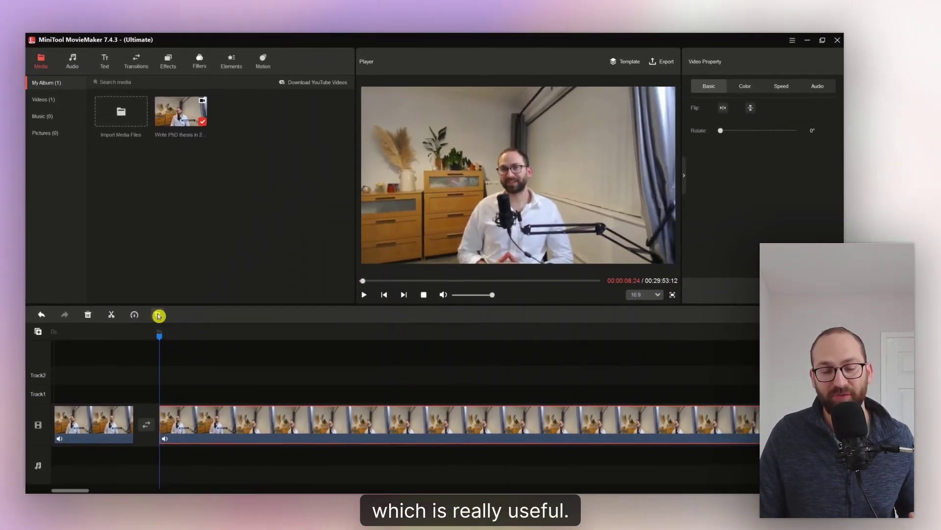
Crop the second clip tightly around the presenter, keeping the Original Ratio.
{"action": "left_click", "coordinate": [279, 152]}
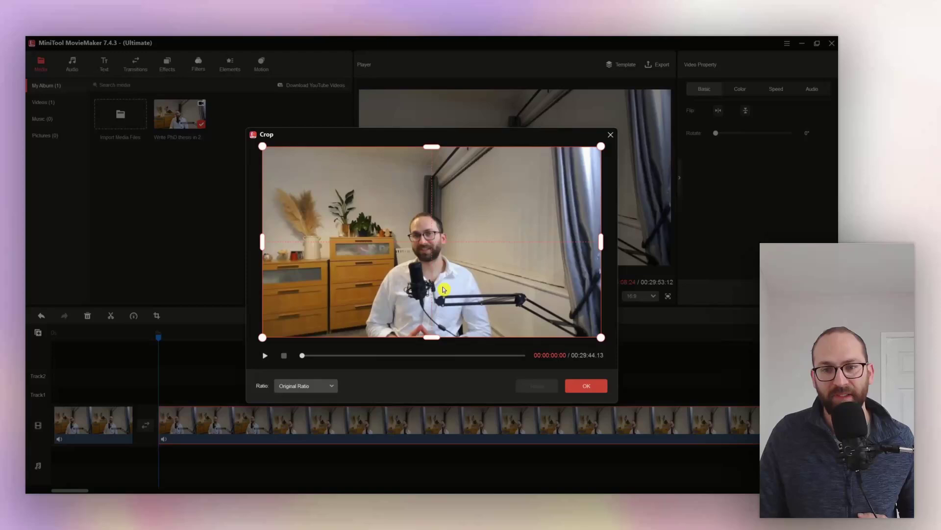
{"action": "left_click_drag", "start_coordinate": [592, 151], "coordinate": [497, 197]}
{"action": "left_click_drag", "start_coordinate": [403, 270], "coordinate": [454, 261]}
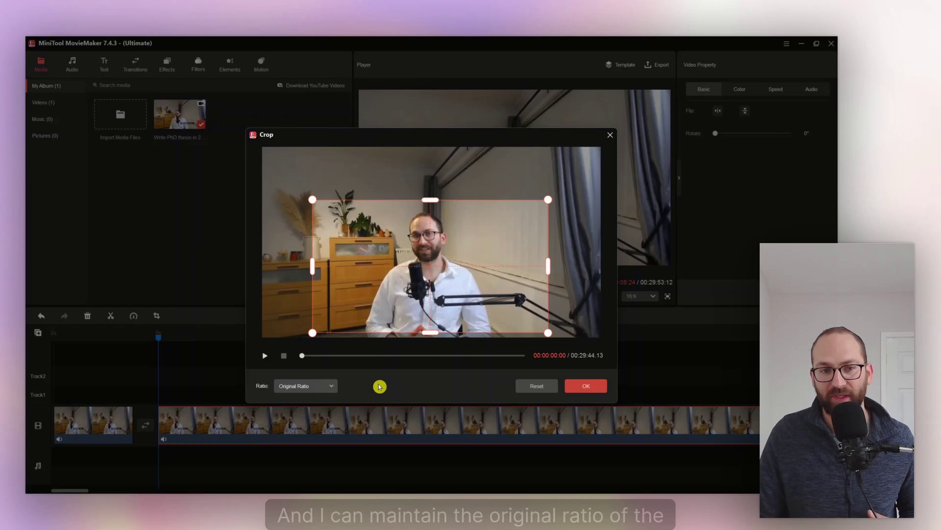
{"action": "left_click", "coordinate": [319, 387]}
{"action": "left_click", "coordinate": [316, 387]}
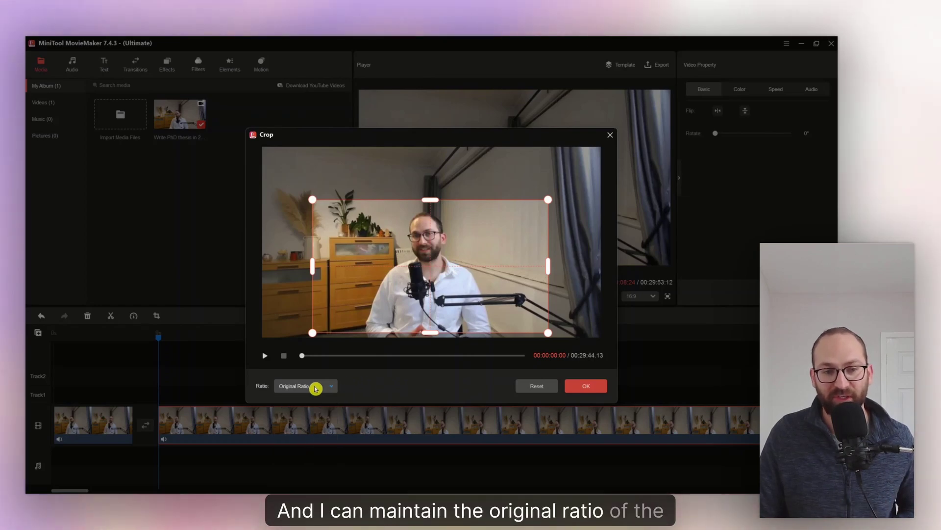
{"action": "left_click", "coordinate": [583, 386]}
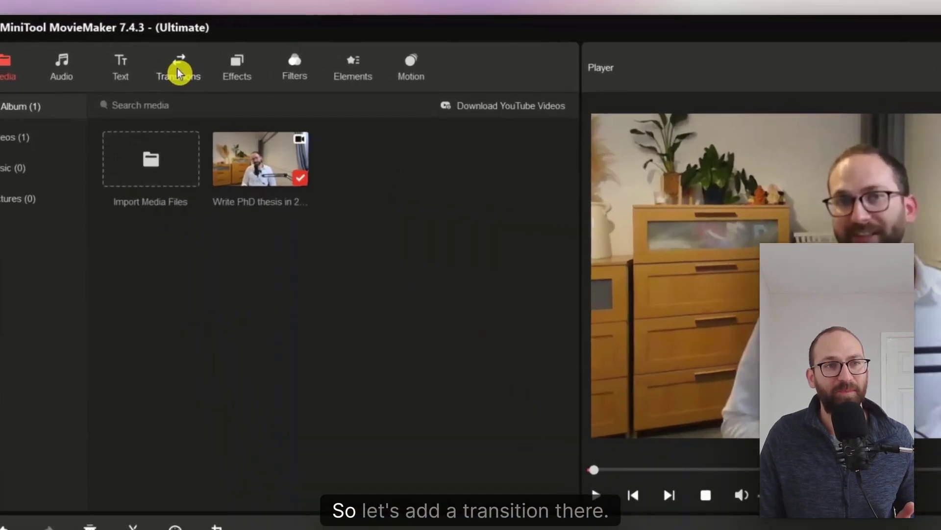
Insert Light leaks transition 12 between the two clips.
{"action": "left_click", "coordinate": [178, 71]}
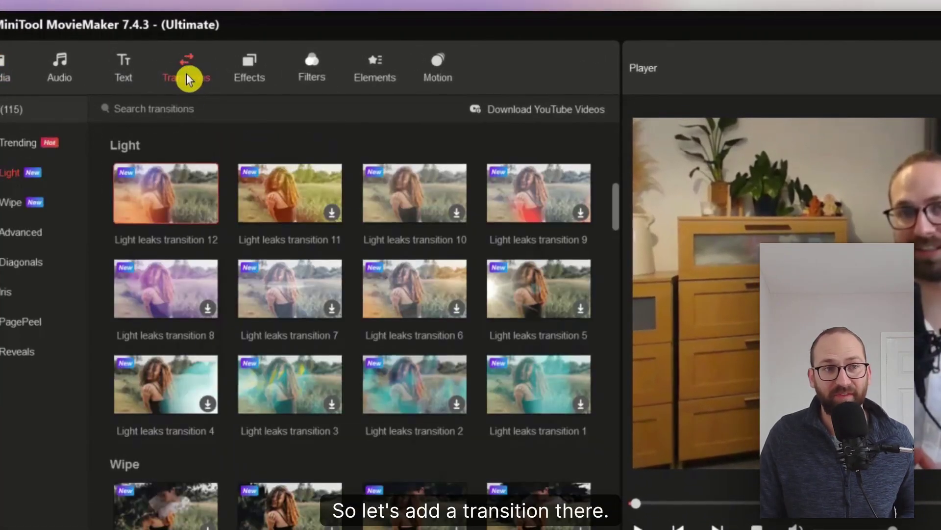
{"action": "mouse_move", "coordinate": [187, 197]}
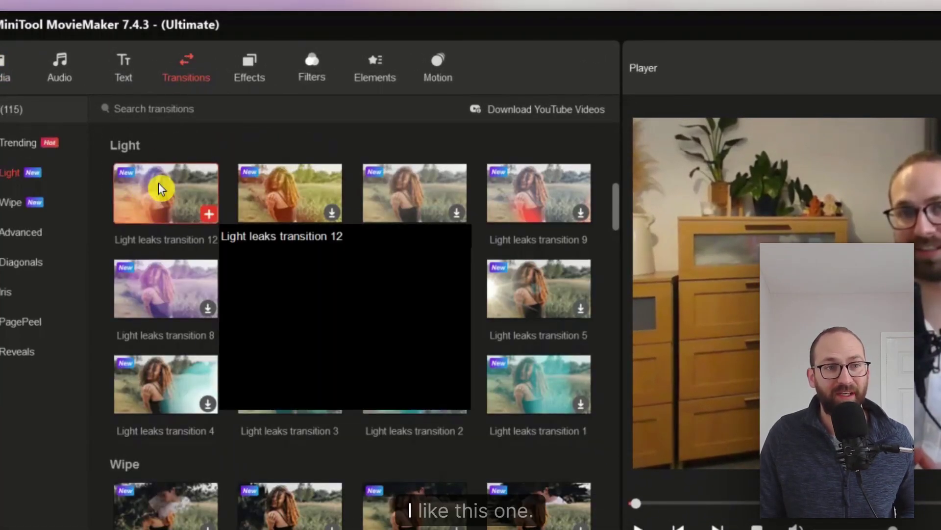
{"action": "left_click", "coordinate": [210, 217]}
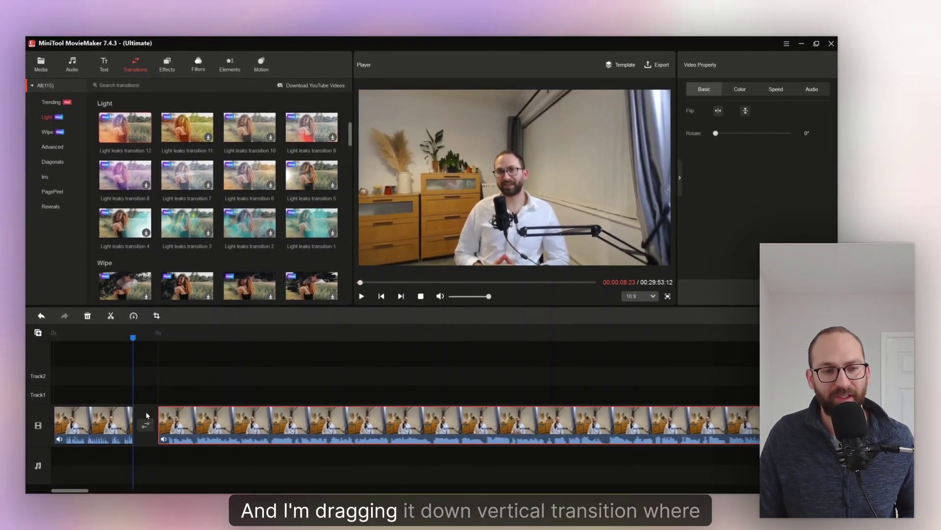
{"action": "left_click", "coordinate": [146, 424]}
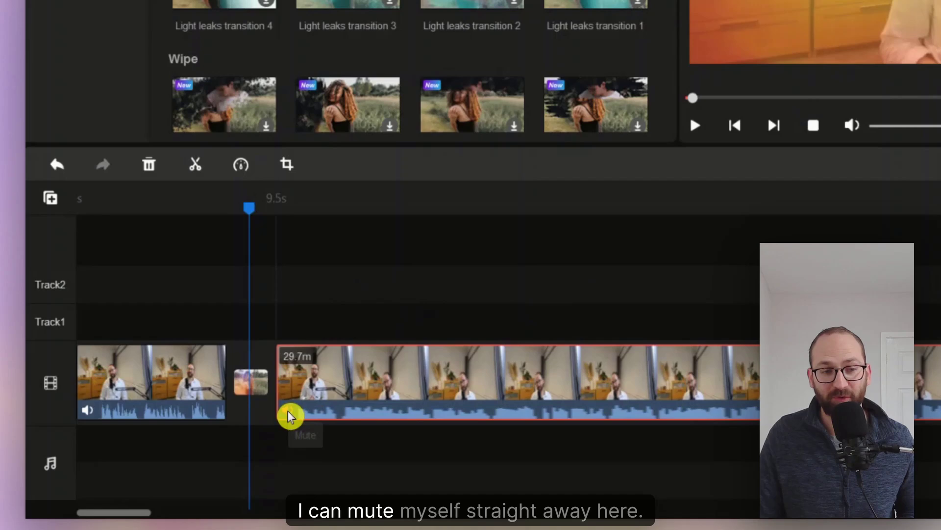
Mute the second clip's audio and preview from just before the transition.
{"action": "left_click", "coordinate": [289, 411]}
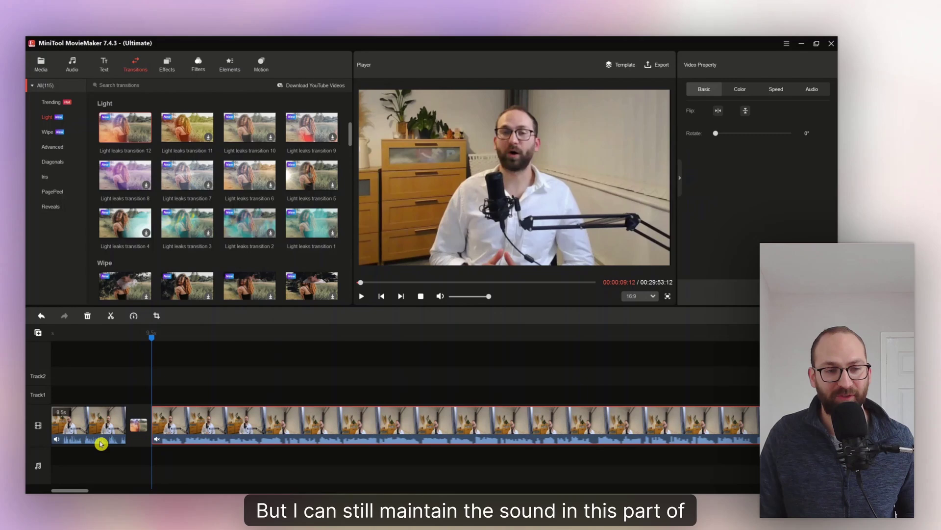
{"action": "mouse_move", "coordinate": [156, 347]}
{"action": "left_mouse_down"}
{"action": "mouse_move", "coordinate": [155, 334]}
{"action": "mouse_move", "coordinate": [139, 343]}
{"action": "mouse_move", "coordinate": [165, 341]}
{"action": "left_mouse_up"}
{"action": "left_click", "coordinate": [137, 341]}
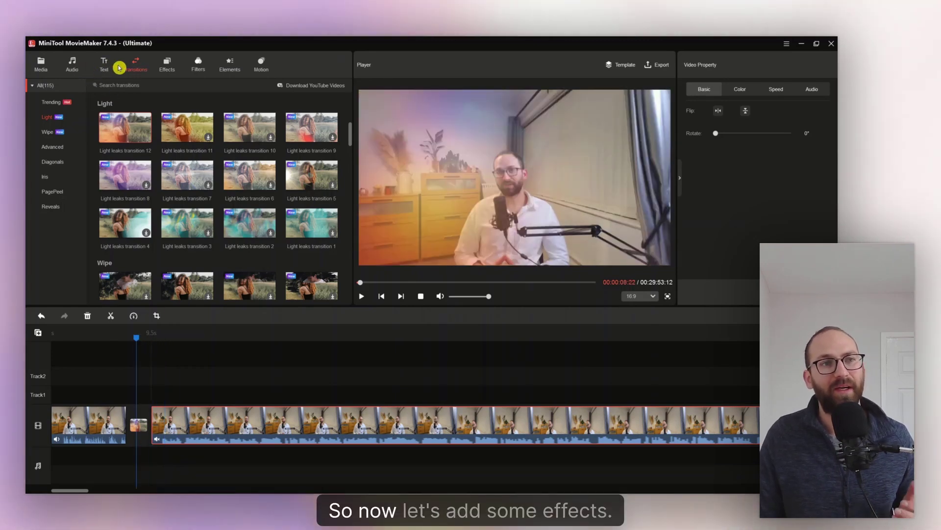
Add the Flame flow and Comic speedlines 2 effects to the second clip.
{"action": "left_click", "coordinate": [167, 66]}
{"action": "mouse_move", "coordinate": [321, 143]}
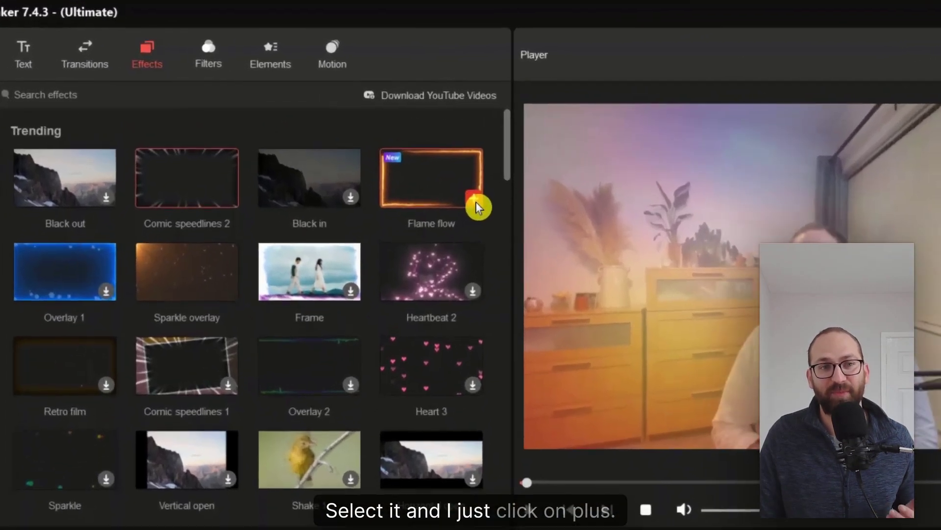
{"action": "left_click", "coordinate": [474, 200]}
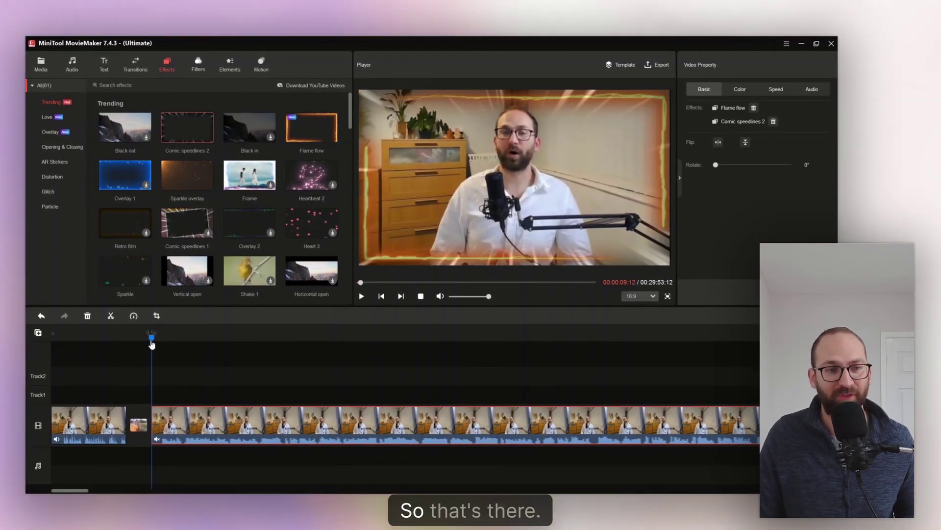
{"action": "left_click_drag", "start_coordinate": [152, 338], "coordinate": [173, 337]}
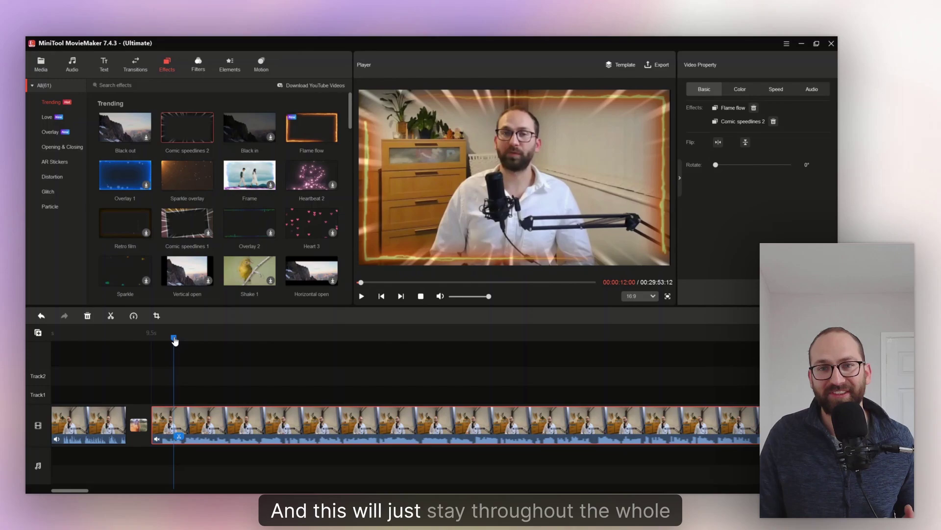
{"action": "left_click", "coordinate": [271, 351]}
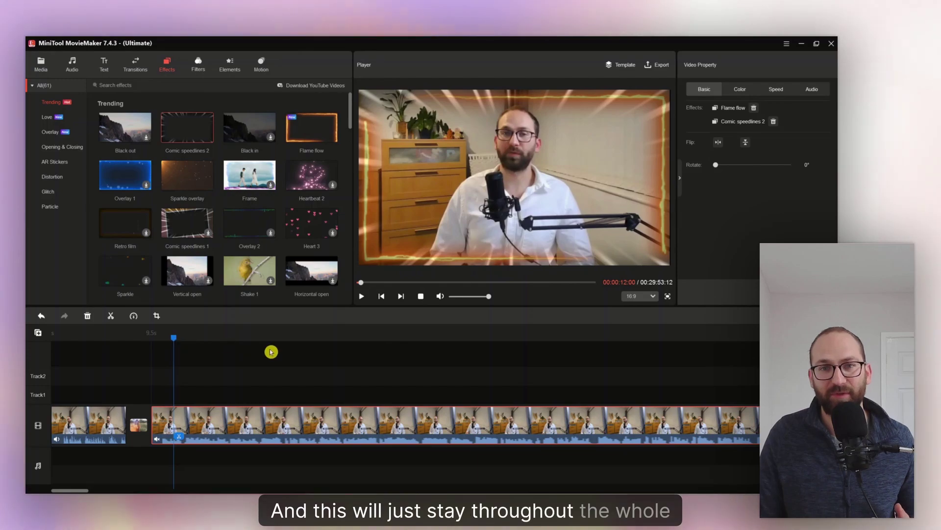
Apply the Ink Well filter and preview the black-and-white clip around 29–30 seconds.
{"action": "left_click", "coordinate": [199, 66]}
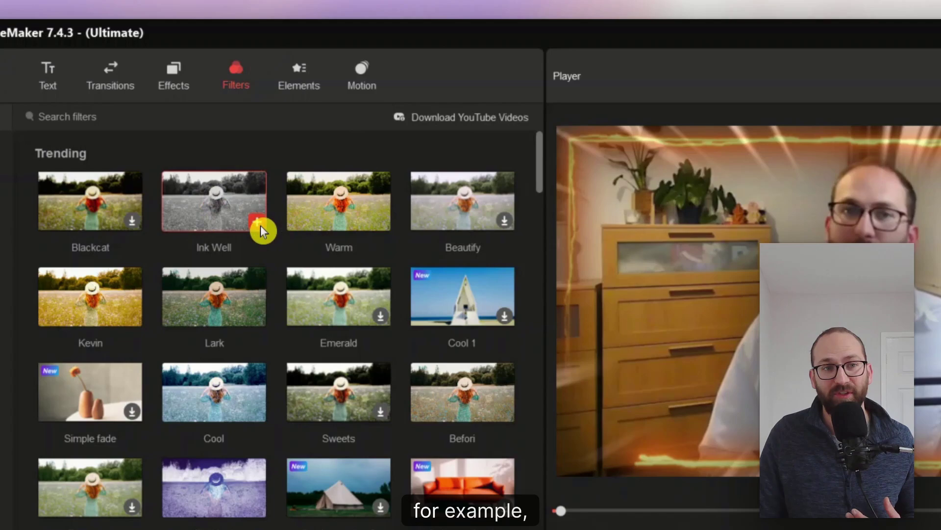
{"action": "left_click", "coordinate": [259, 224]}
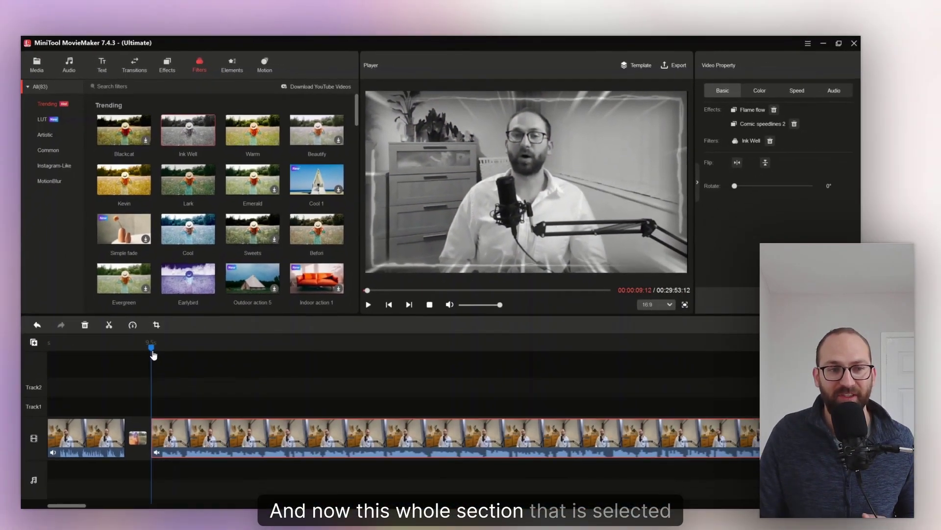
{"action": "left_click_drag", "start_coordinate": [153, 354], "coordinate": [348, 360]}
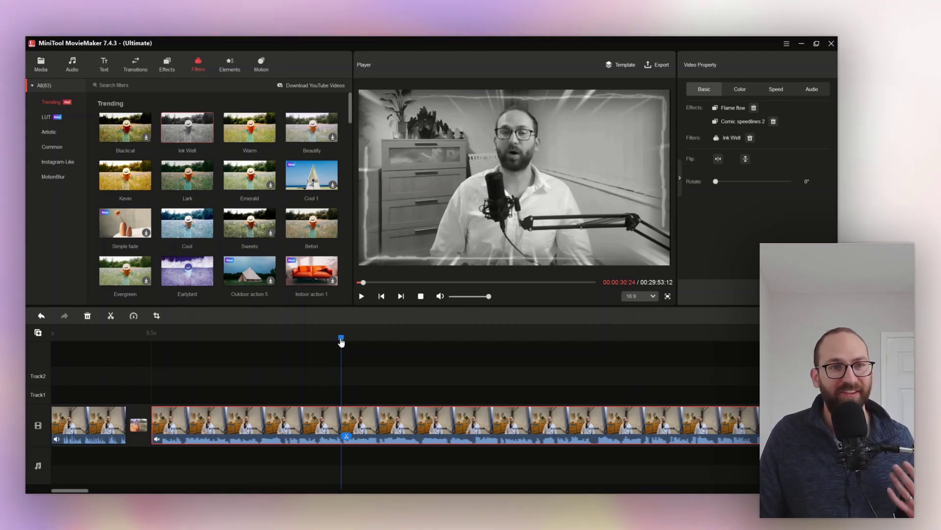
{"action": "left_click_drag", "start_coordinate": [341, 340], "coordinate": [165, 346]}
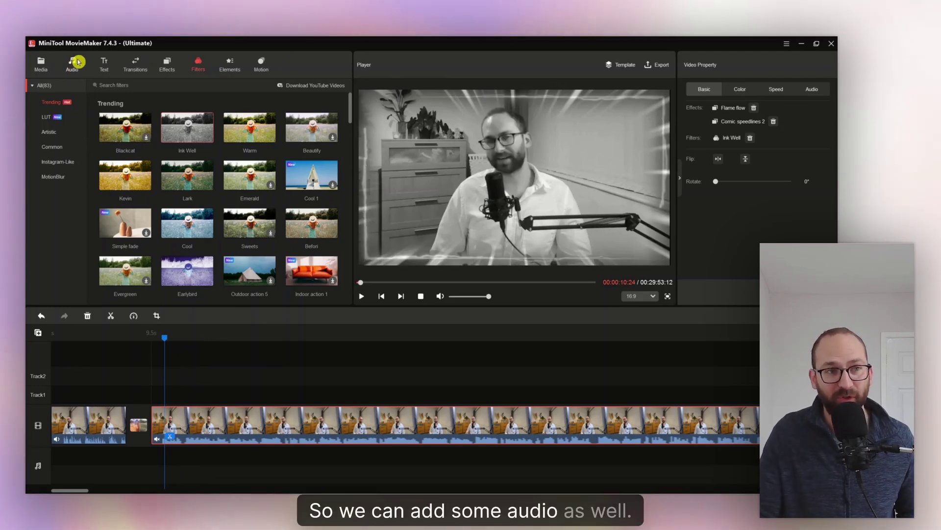
Add the 22.1 s Photo Album music track and move the playhead back to the start.
{"action": "left_click", "coordinate": [74, 62]}
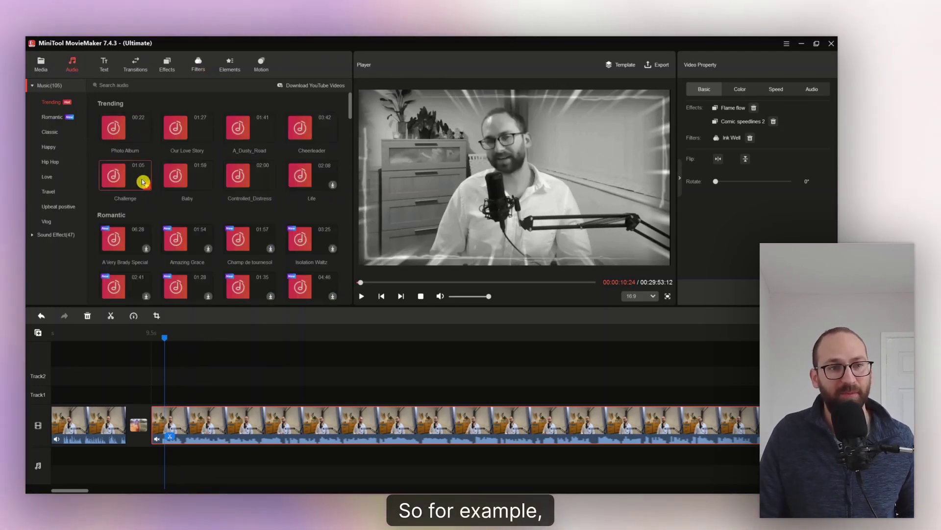
{"action": "left_click", "coordinate": [147, 137]}
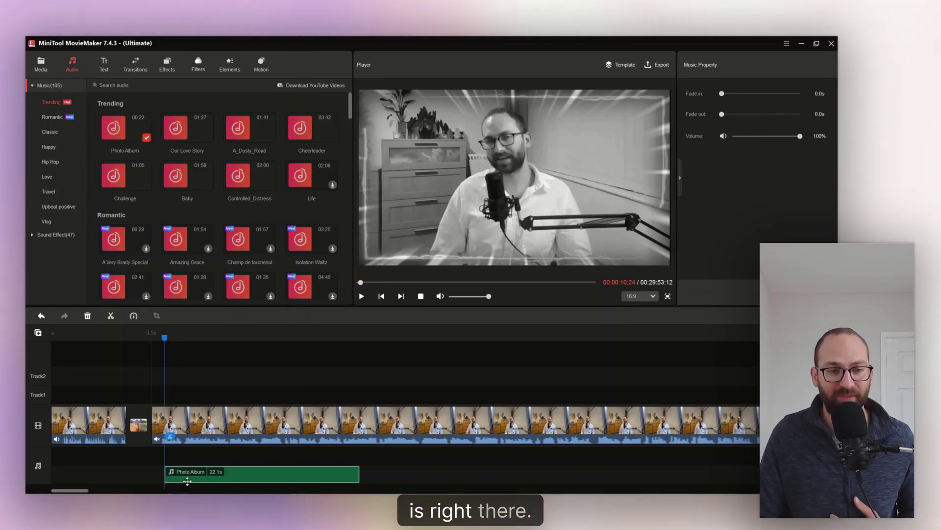
{"action": "left_click", "coordinate": [173, 458]}
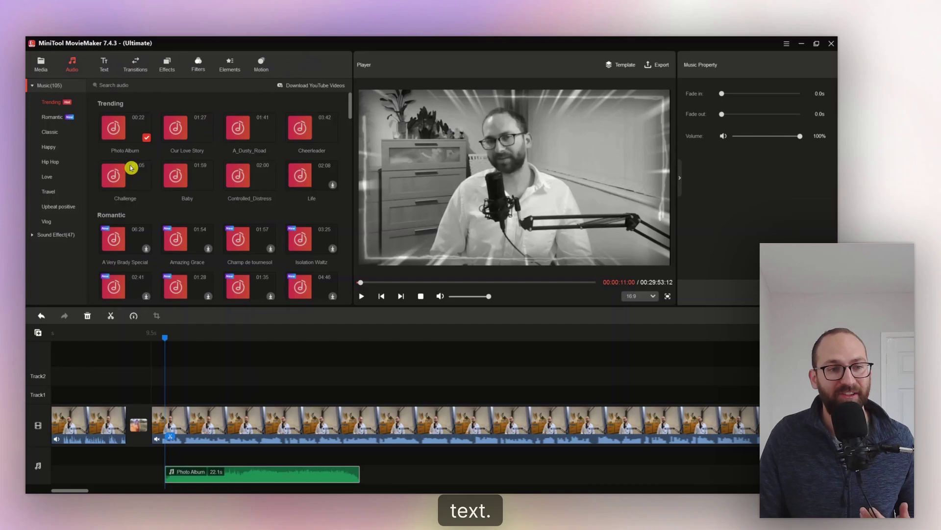
{"action": "left_click_drag", "start_coordinate": [167, 343], "coordinate": [78, 343]}
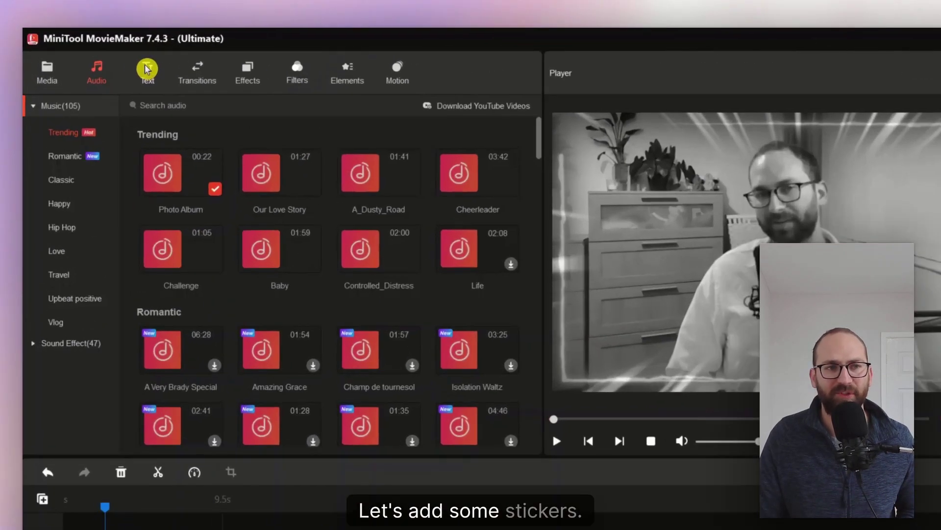
Add the Caption1 'Your Title Here' template starting at the playhead.
{"action": "left_click", "coordinate": [103, 63]}
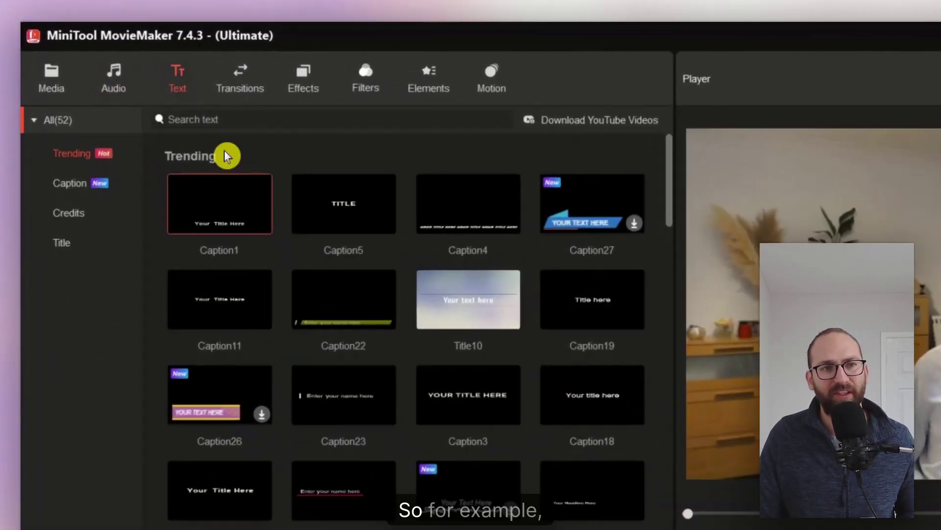
{"action": "mouse_move", "coordinate": [218, 213]}
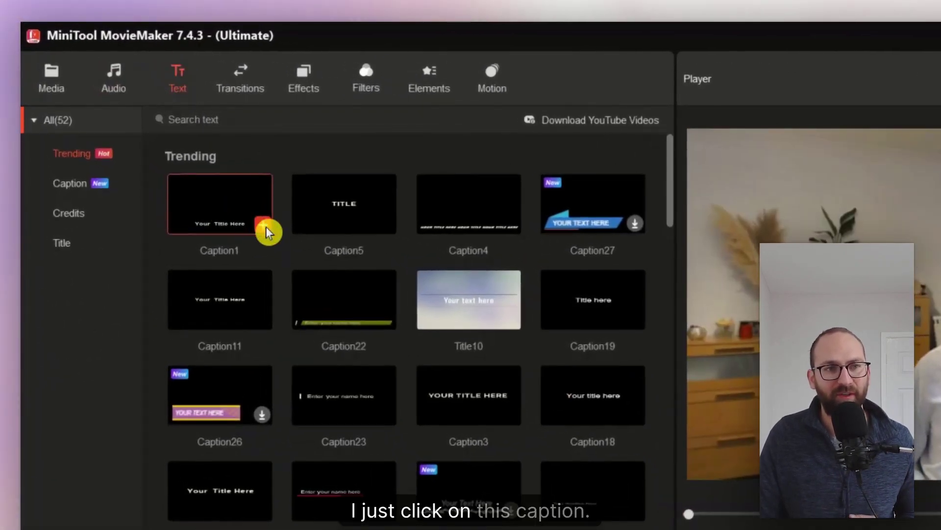
{"action": "left_click", "coordinate": [266, 226]}
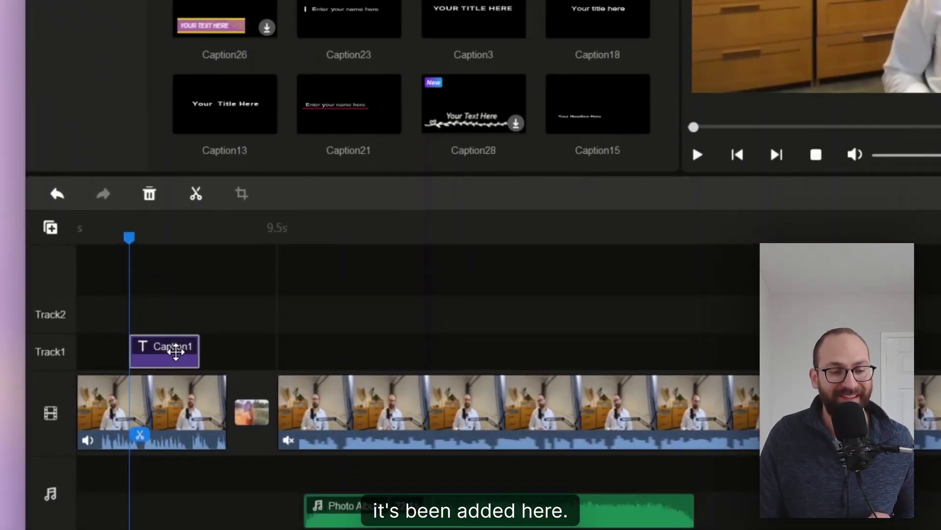
{"action": "mouse_move", "coordinate": [167, 472]}
{"action": "left_mouse_down"}
{"action": "mouse_move", "coordinate": [253, 468]}
{"action": "mouse_move", "coordinate": [115, 485]}
{"action": "mouse_move", "coordinate": [165, 477]}
{"action": "left_mouse_up"}
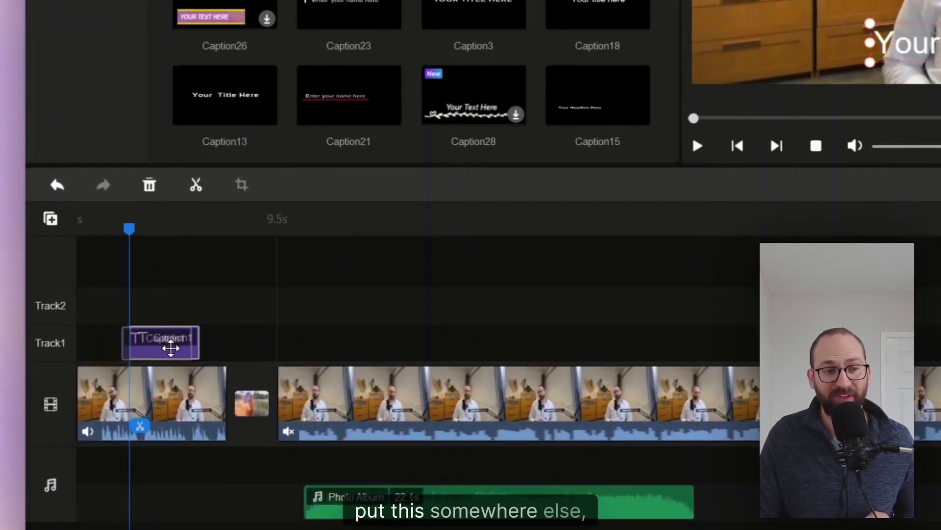
{"action": "left_click_drag", "start_coordinate": [195, 352], "coordinate": [197, 353]}
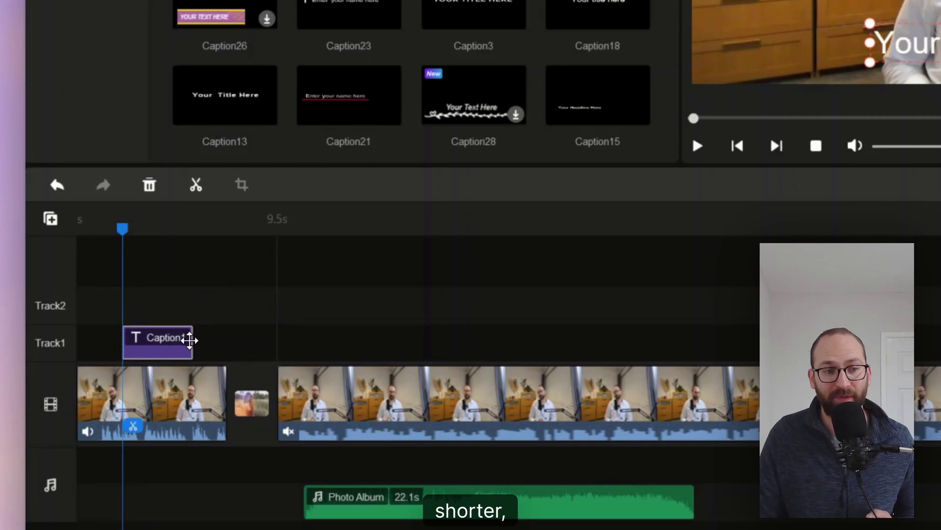
{"action": "left_click", "coordinate": [190, 340]}
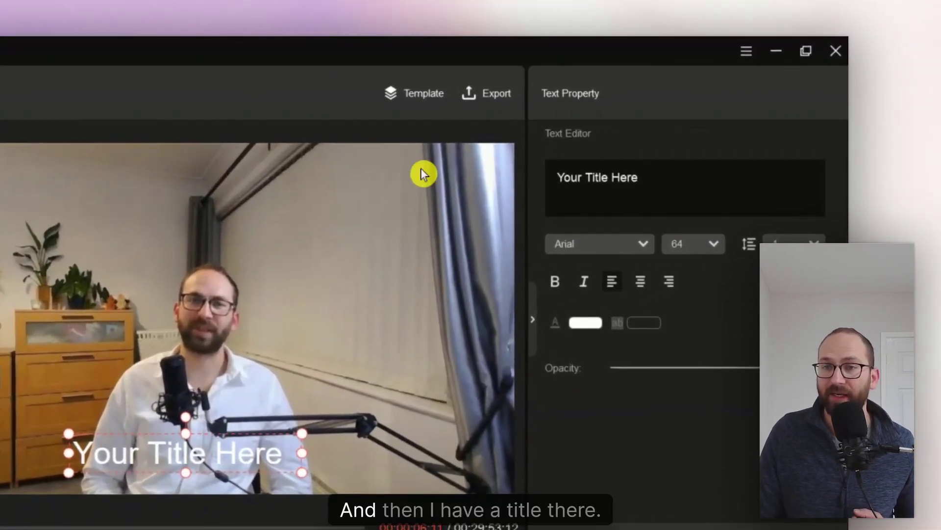
Make the title pink on a green background and move it to the top of the frame.
{"action": "left_click", "coordinate": [588, 324]}
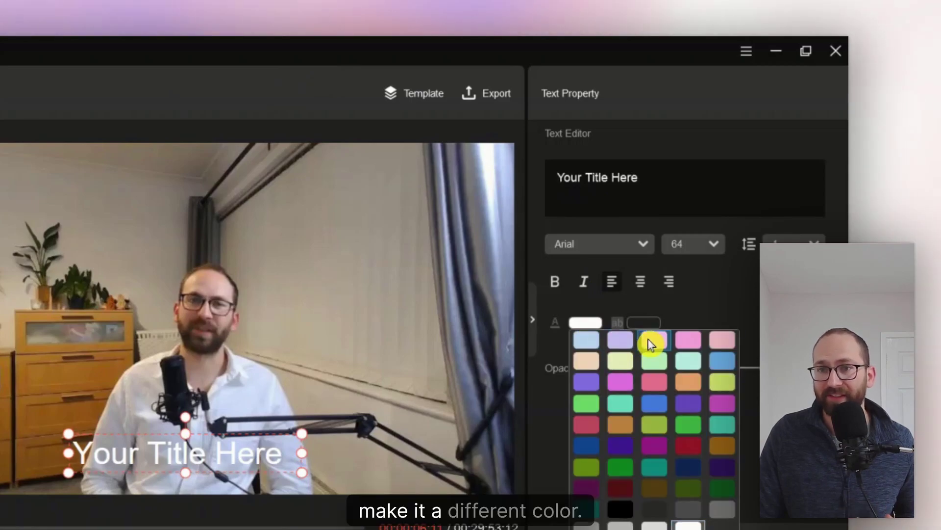
{"action": "left_click", "coordinate": [649, 341]}
{"action": "left_click", "coordinate": [645, 323]}
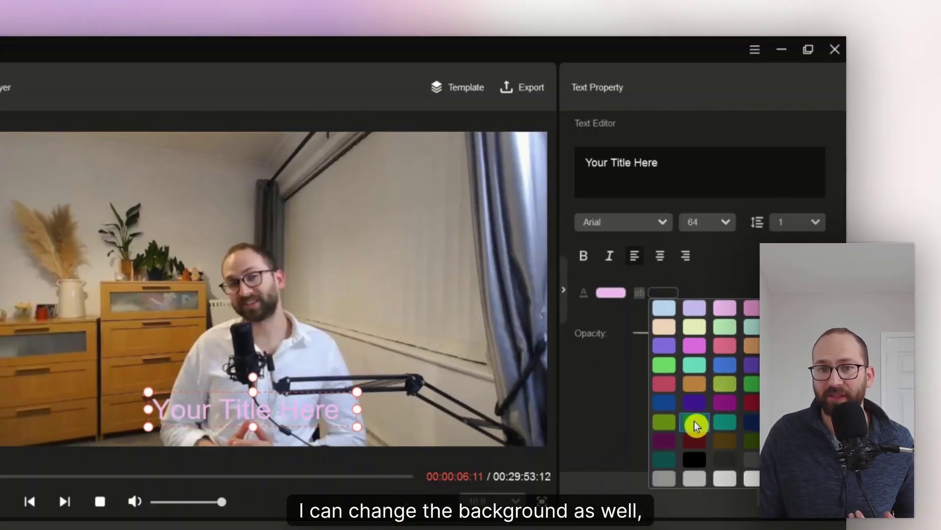
{"action": "left_click", "coordinate": [694, 420]}
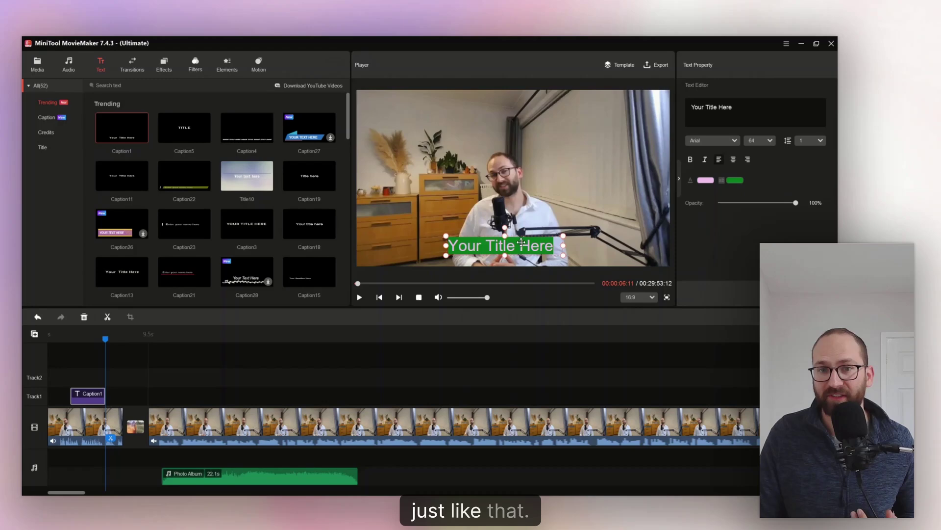
{"action": "left_click_drag", "start_coordinate": [510, 246], "coordinate": [542, 128]}
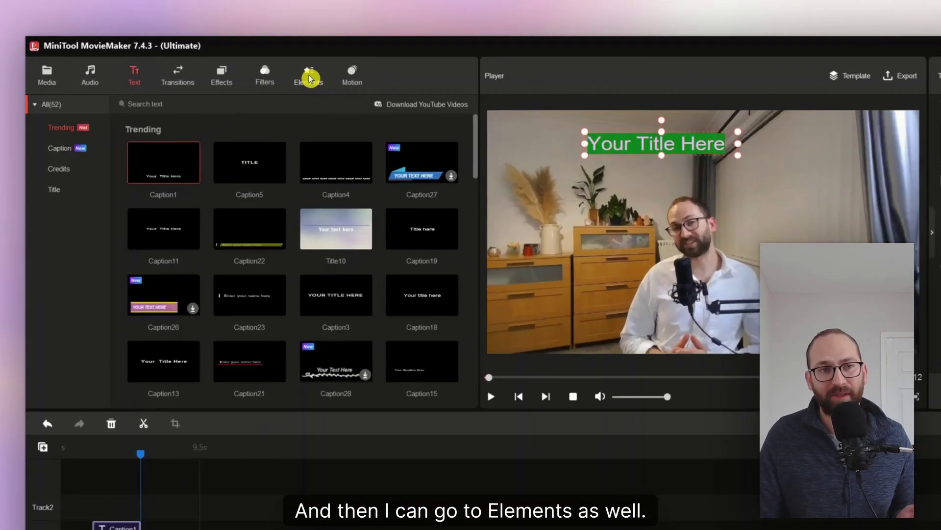
Add the Subscribe 1 sticker from Elements and align its clip to start with the caption.
{"action": "left_click", "coordinate": [229, 65]}
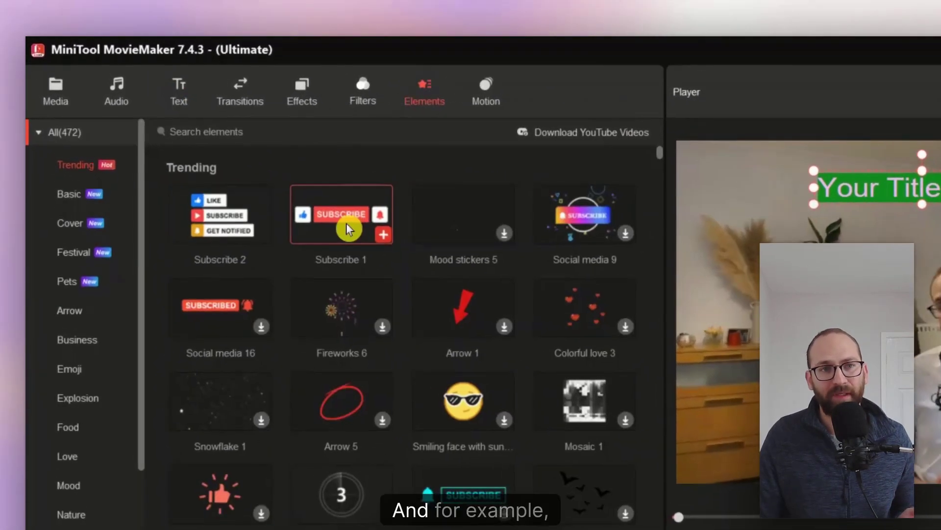
{"action": "left_click", "coordinate": [392, 238]}
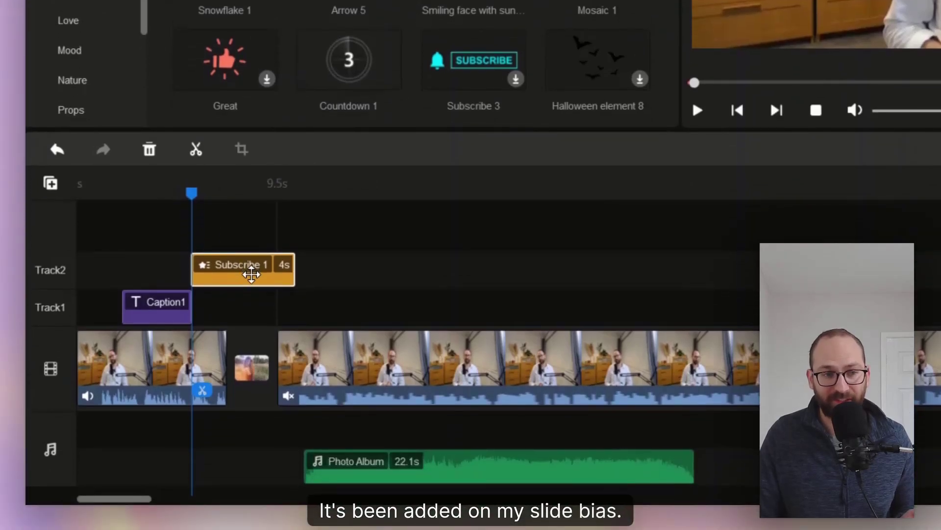
{"action": "left_click_drag", "start_coordinate": [251, 273], "coordinate": [184, 266]}
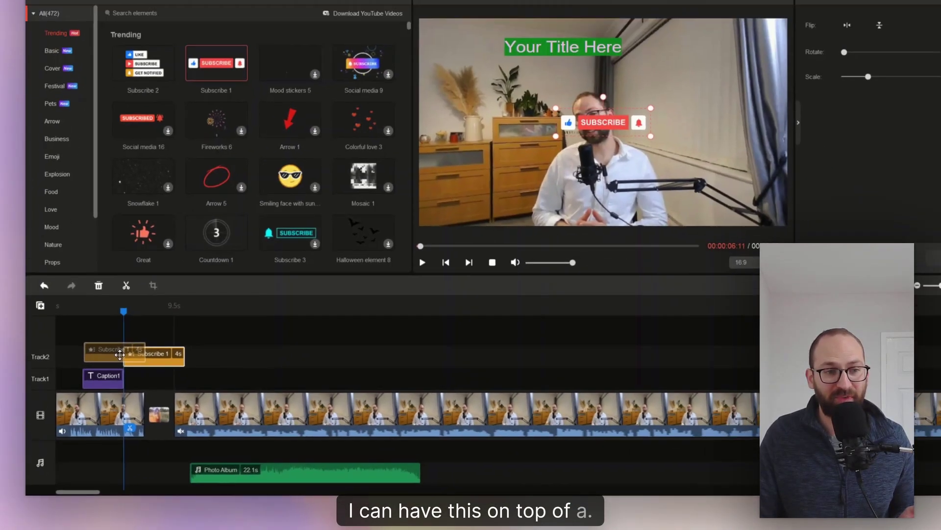
{"action": "left_click_drag", "start_coordinate": [120, 354], "coordinate": [116, 351]}
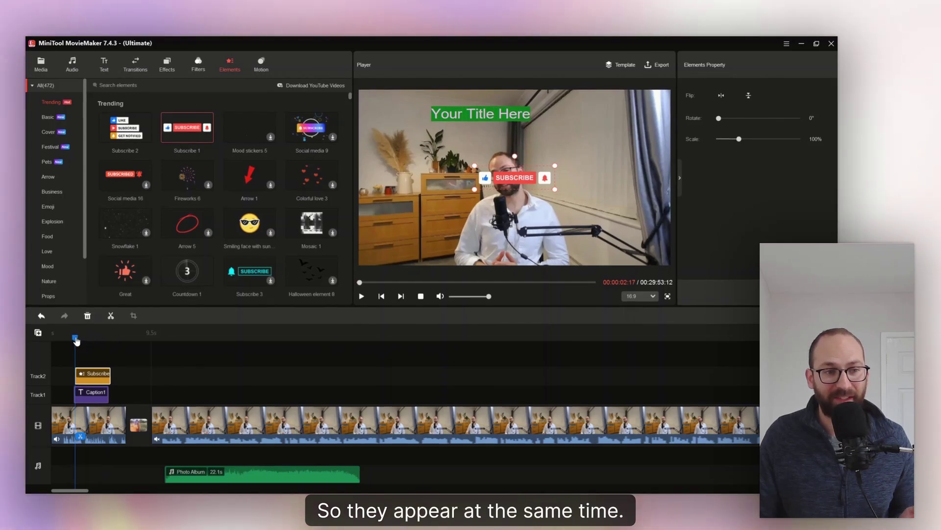
Move the Subscribe sticker to the top-right corner of the video preview.
{"action": "left_click_drag", "start_coordinate": [76, 338], "coordinate": [92, 339]}
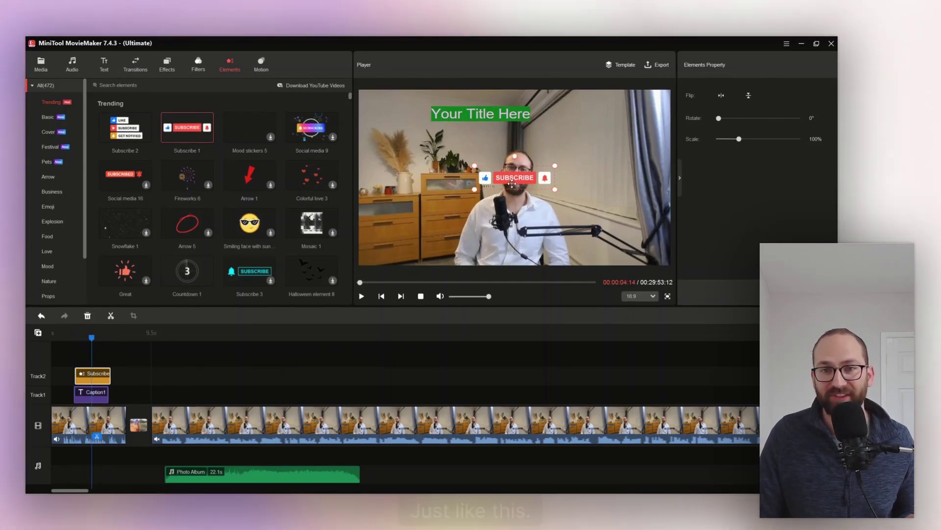
{"action": "left_click_drag", "start_coordinate": [511, 183], "coordinate": [523, 144]}
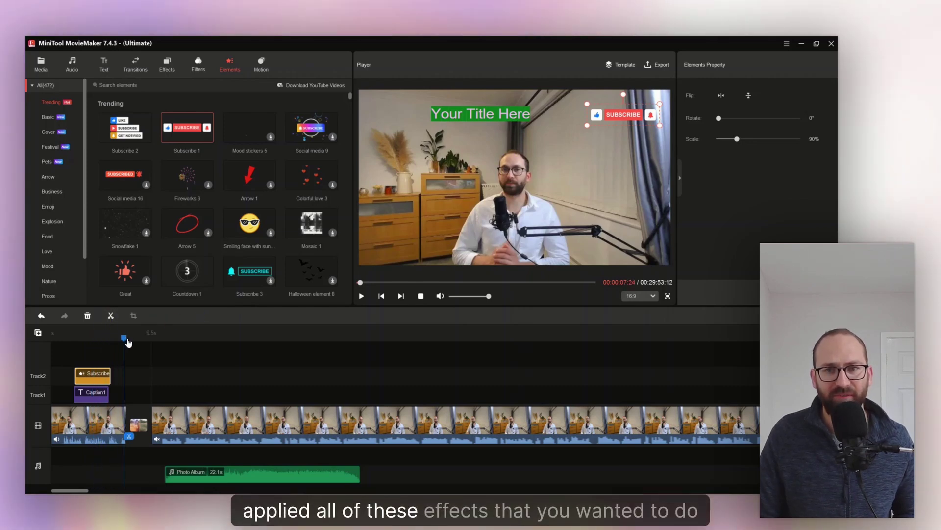
{"action": "left_click", "coordinate": [151, 347]}
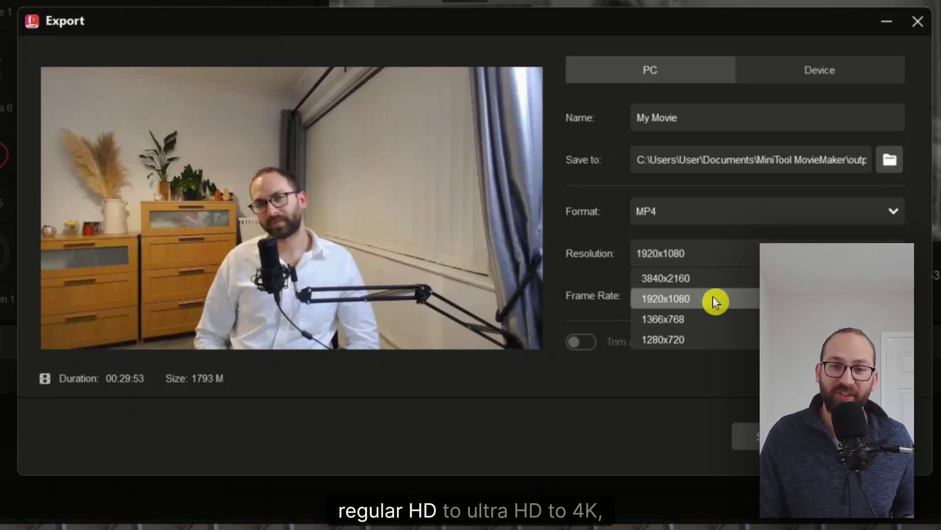
Set the MP4 export to 60 fps, switching resolution from 3840x2160 back to 1920x1080.
{"action": "left_click", "coordinate": [680, 277]}
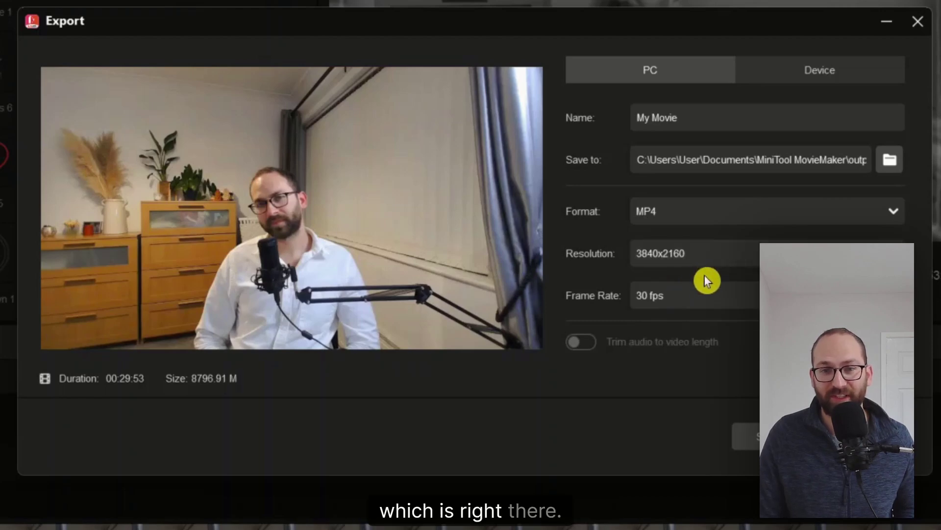
{"action": "left_click", "coordinate": [670, 296]}
{"action": "left_click", "coordinate": [668, 381]}
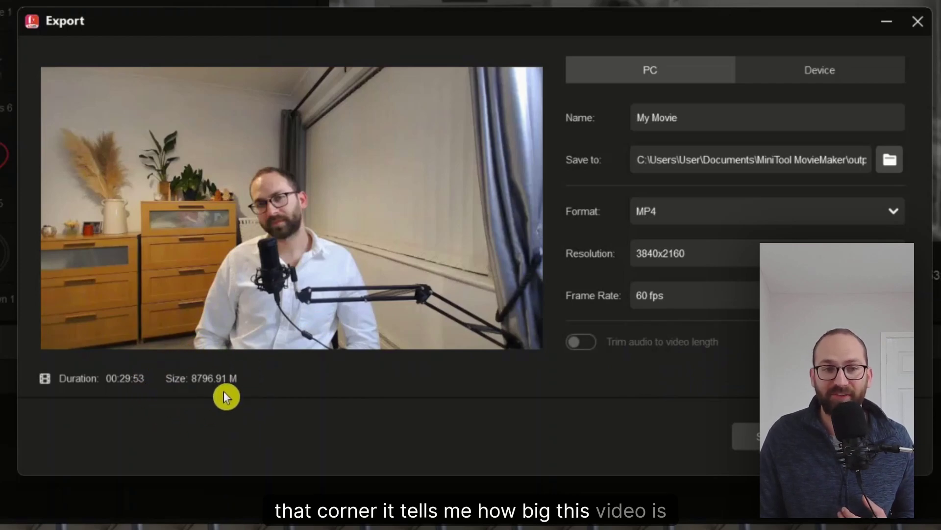
{"action": "left_click", "coordinate": [657, 252]}
{"action": "left_click", "coordinate": [666, 298]}
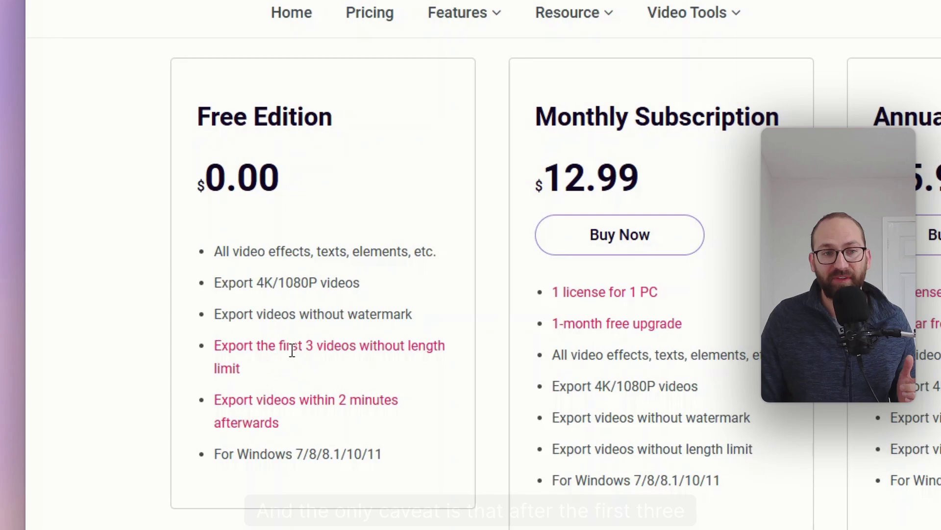
Highlight the Free Edition's first-3-videos limit and its 2-minute export limit on the pricing page.
{"action": "left_click_drag", "start_coordinate": [289, 347], "coordinate": [469, 353]}
{"action": "left_click", "coordinate": [315, 401]}
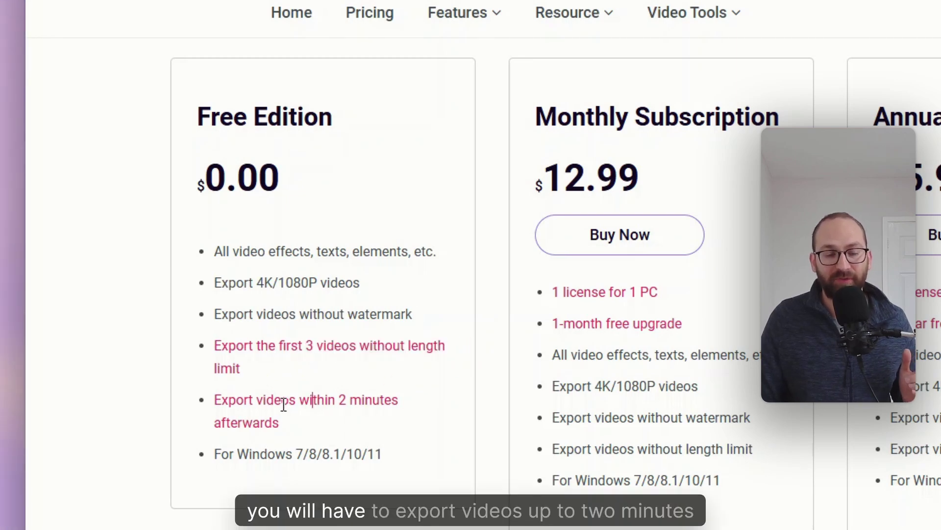
{"action": "left_click_drag", "start_coordinate": [353, 397], "coordinate": [412, 422]}
{"action": "left_click", "coordinate": [405, 425]}
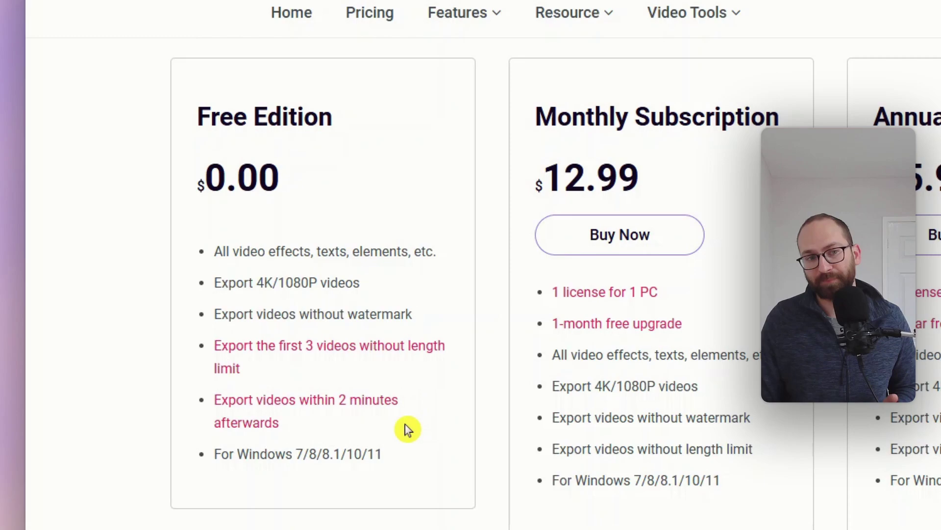